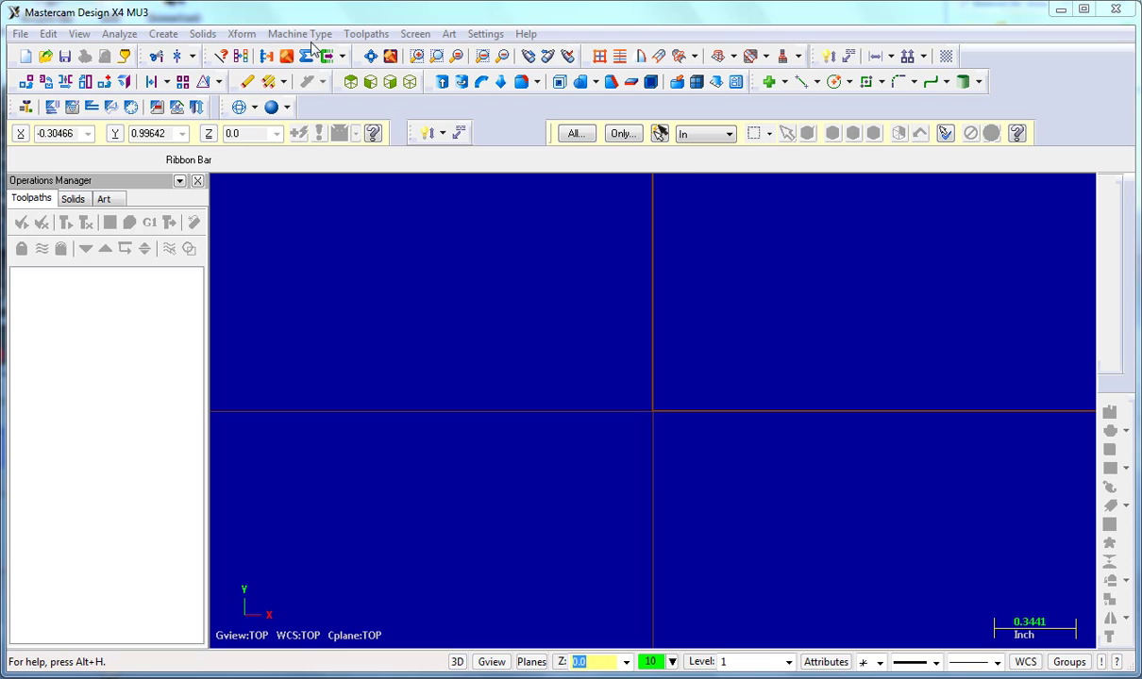
- Set the machine type to the TECHNO SERVO.RMD router definition
click(307, 35)
mouse_move(311, 112)
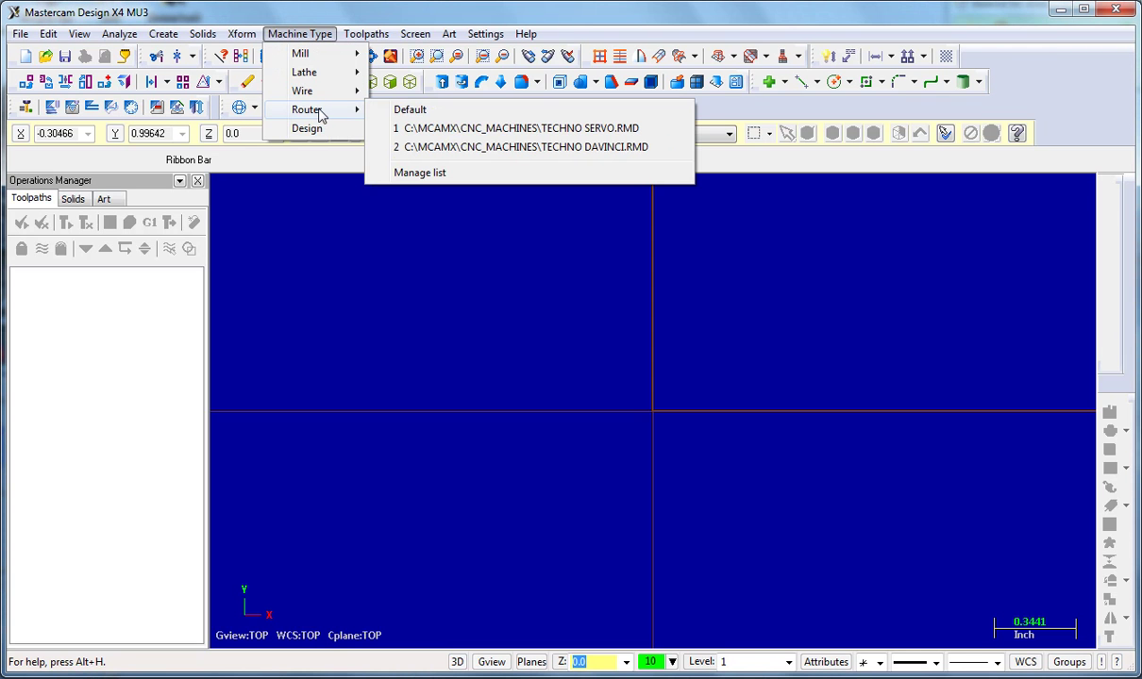
click(484, 128)
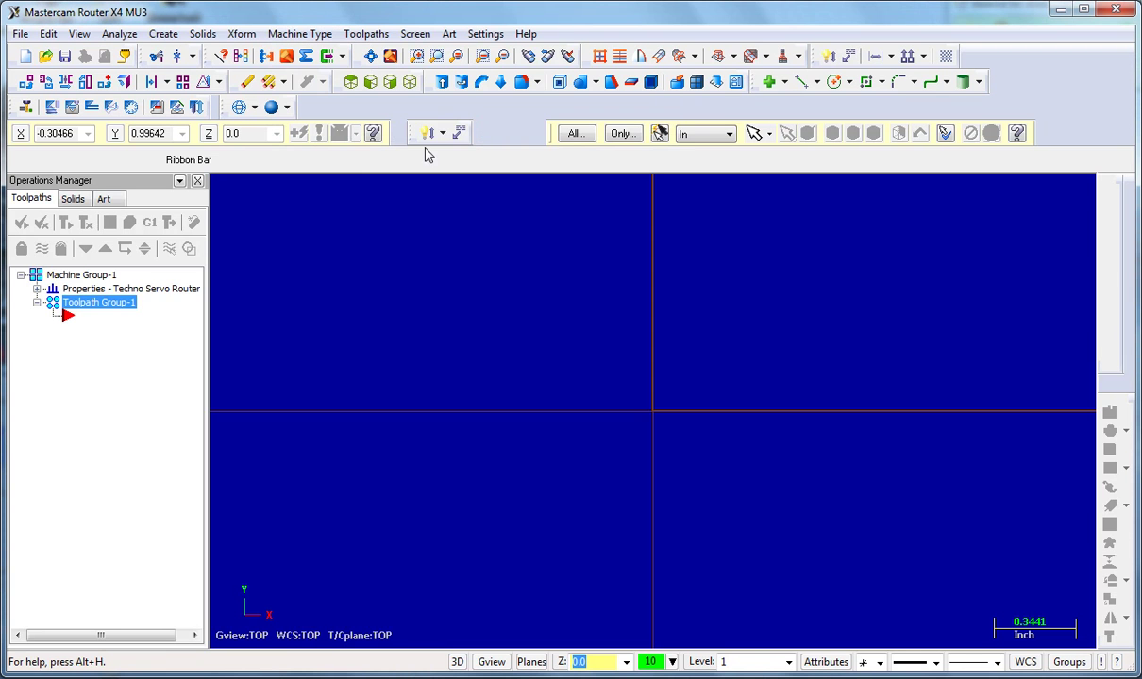
- Define rectangular stock of X 8.5, Y 8.5 and Z 0.8125 inches in the machine group properties and turn on its wireframe display
click(37, 289)
double_click(94, 330)
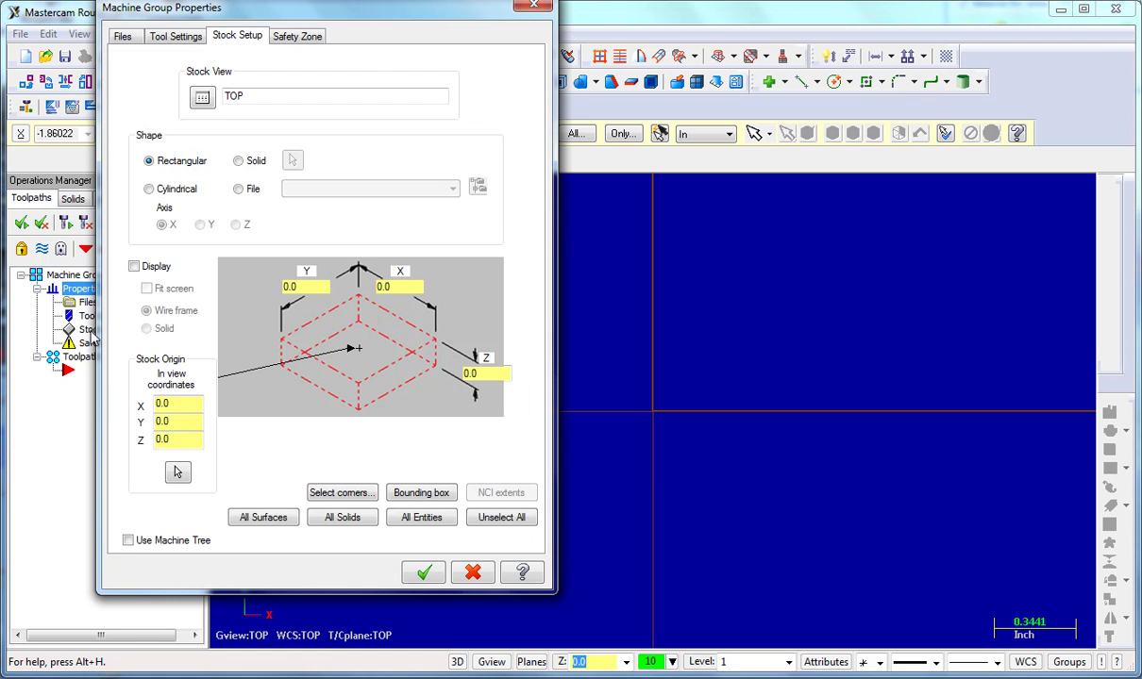
drag(302, 286, 274, 290)
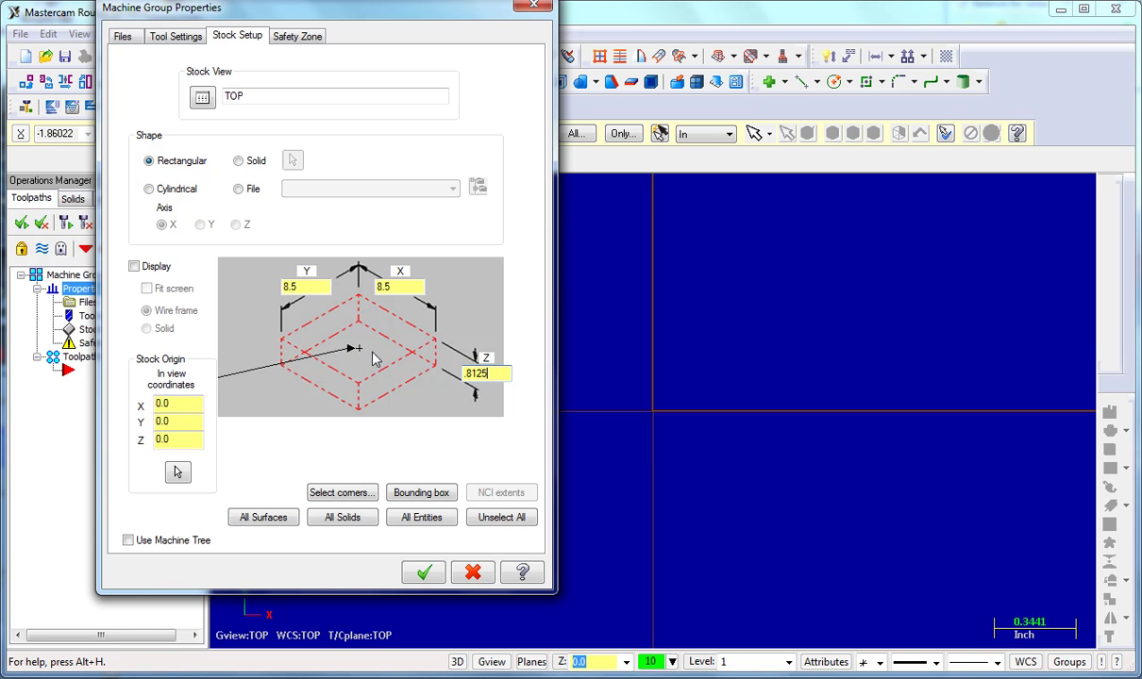
click(134, 267)
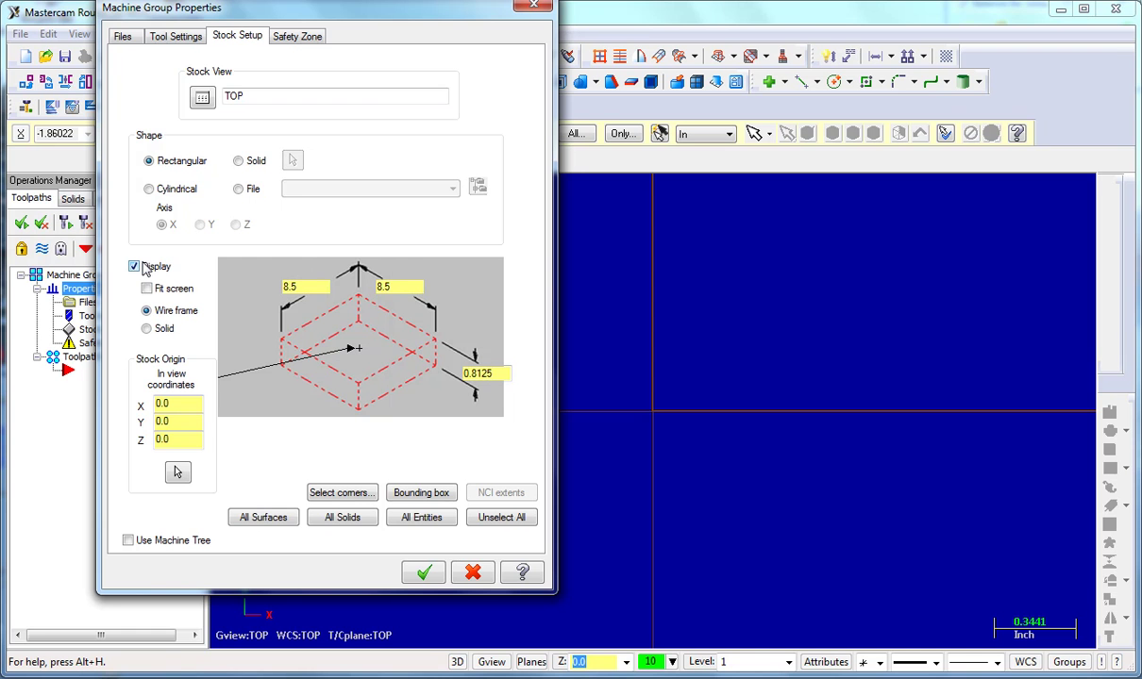
click(423, 572)
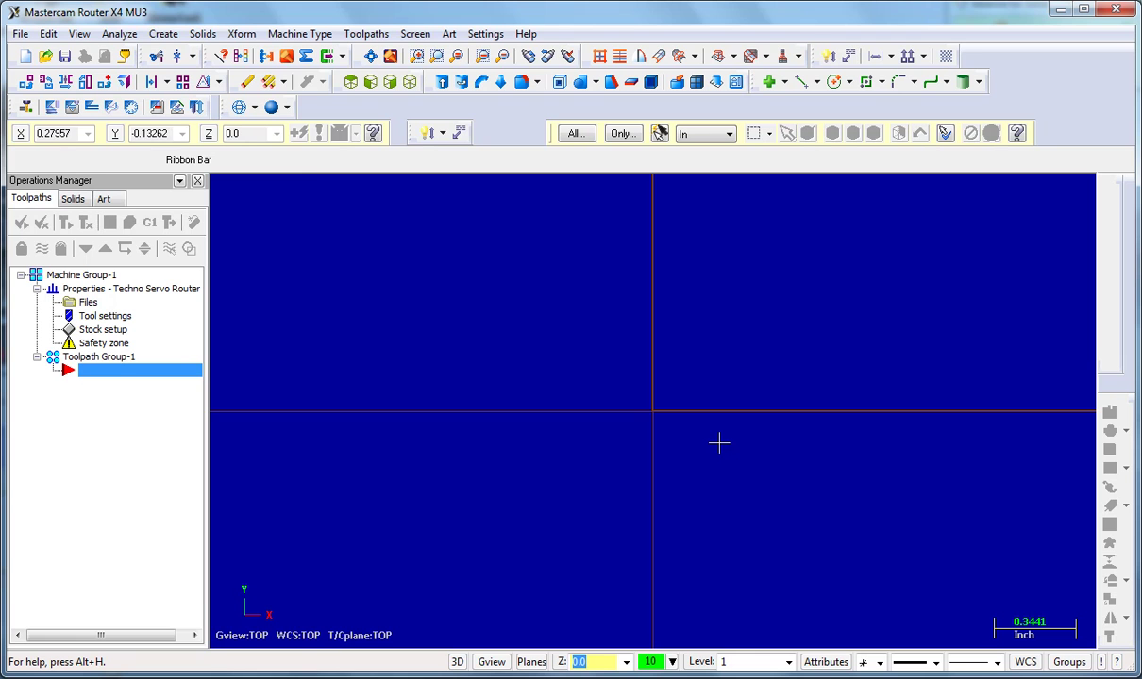
- Create a rectangle 1.75 inches wide and 1.75 inches high with its first corner at the origin, extending up and to the right
click(164, 34)
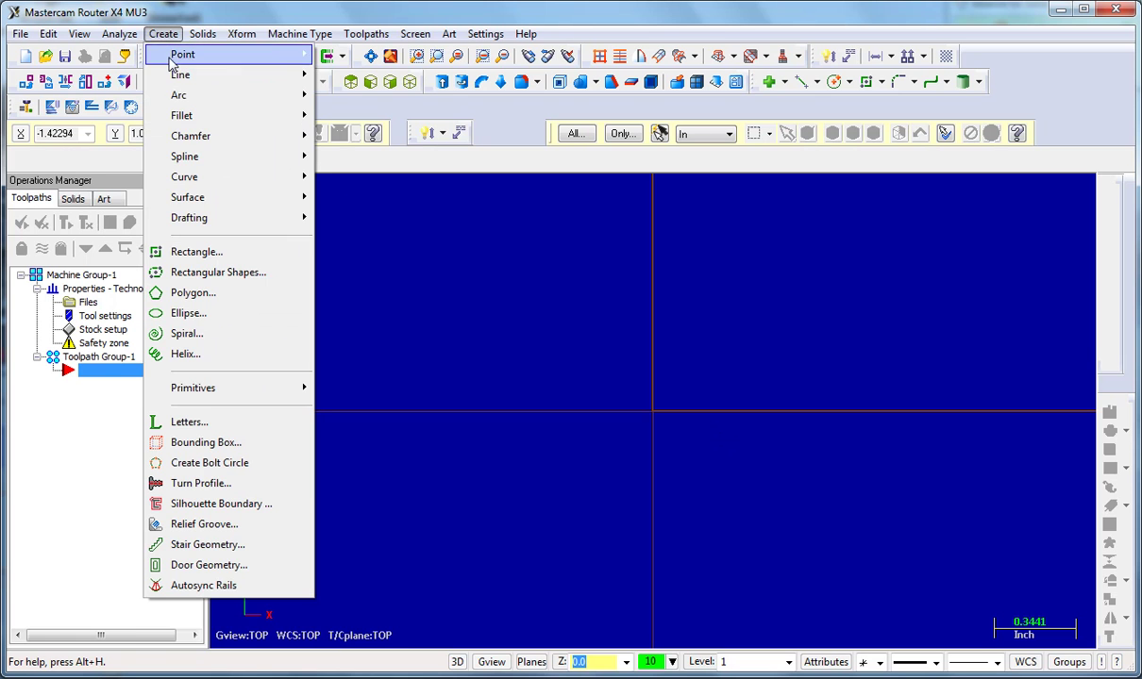
click(193, 251)
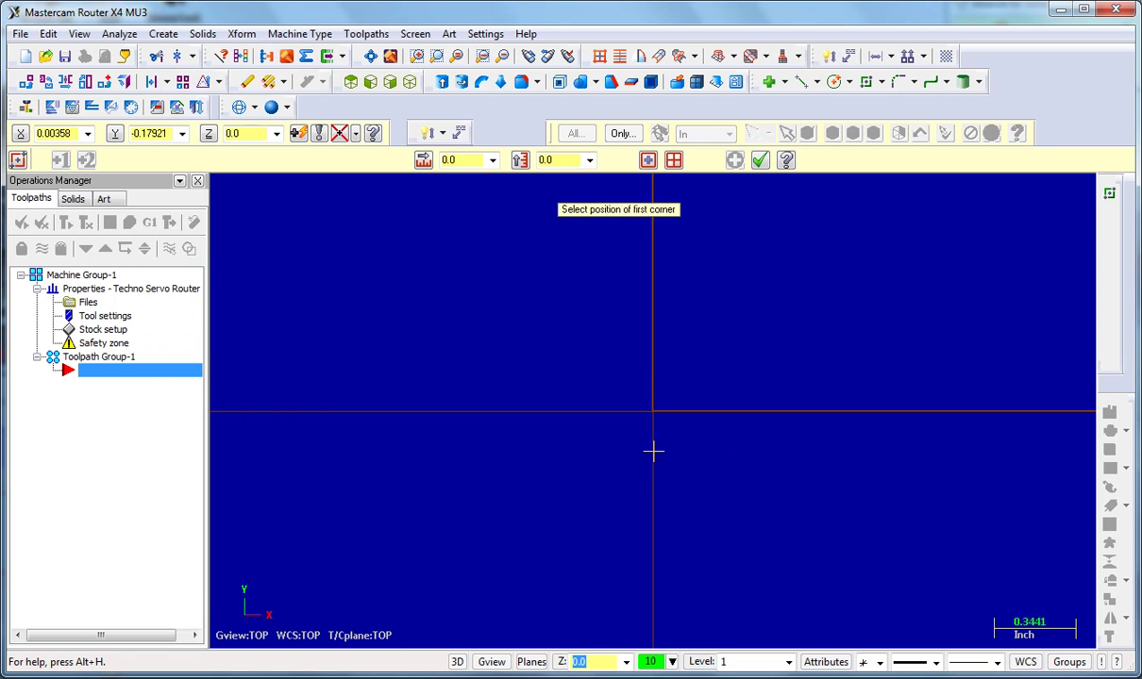
click(652, 411)
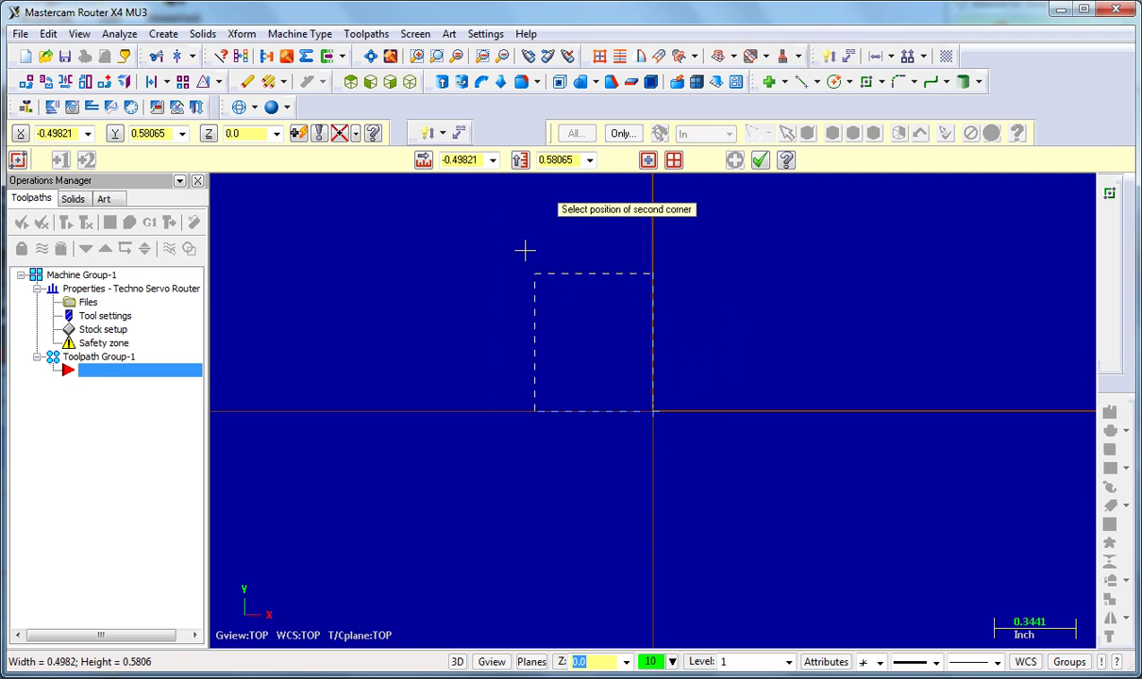
click(481, 160)
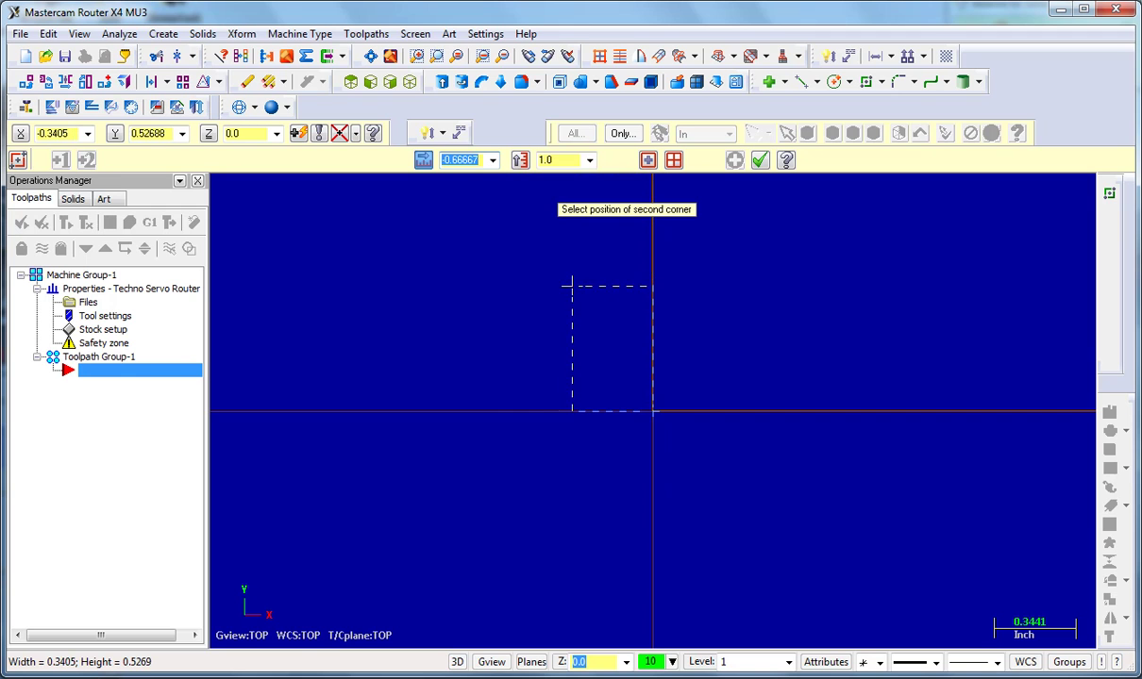
text(1.)
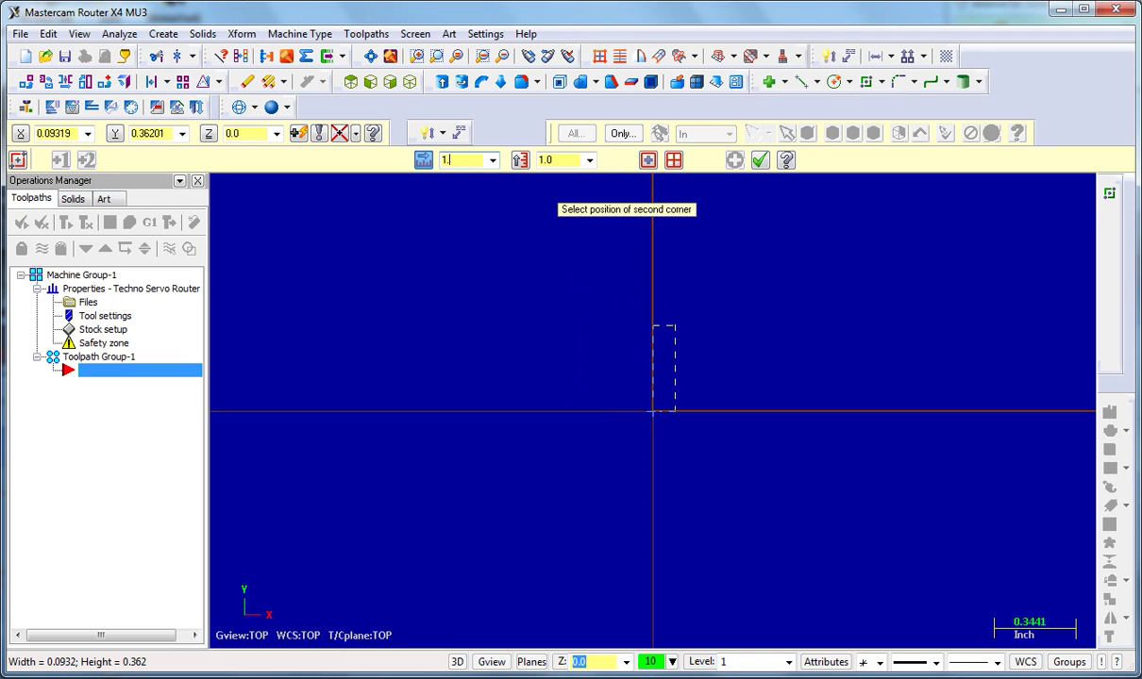
text(75)
click(570, 160)
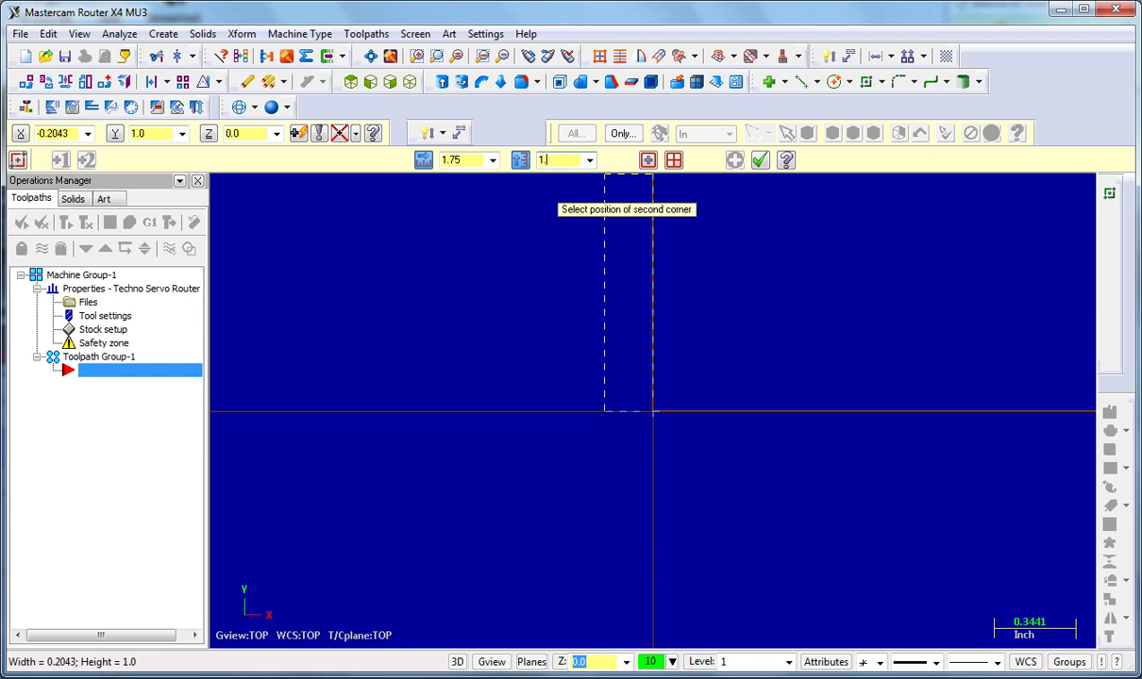
key(Return)
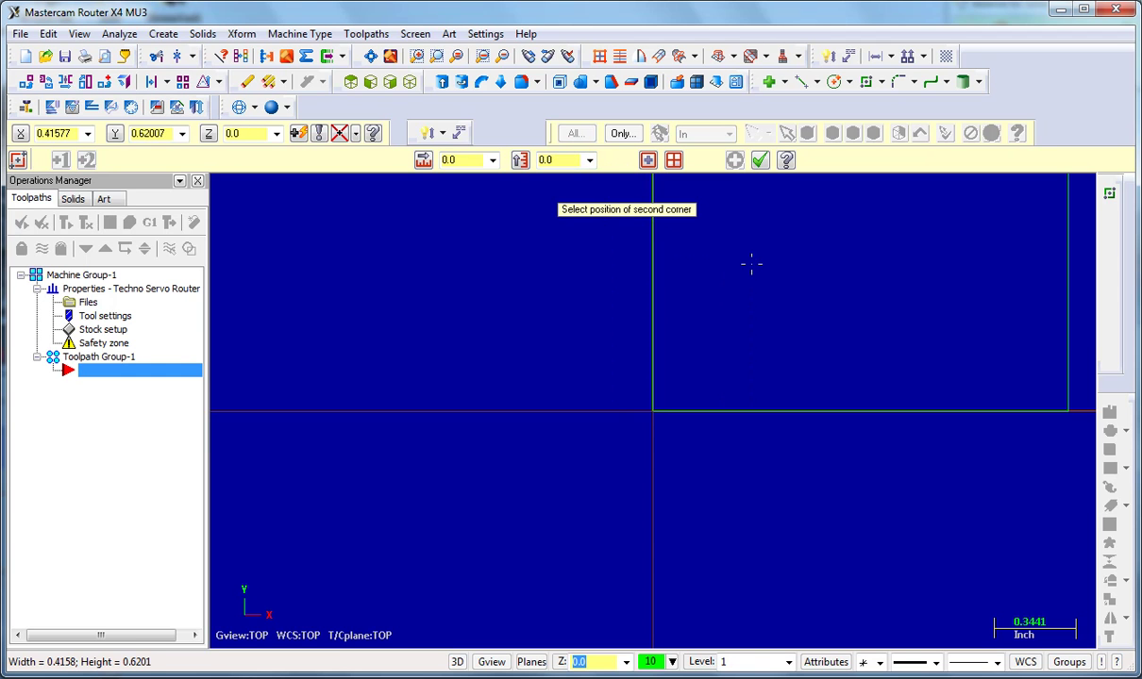
click(760, 161)
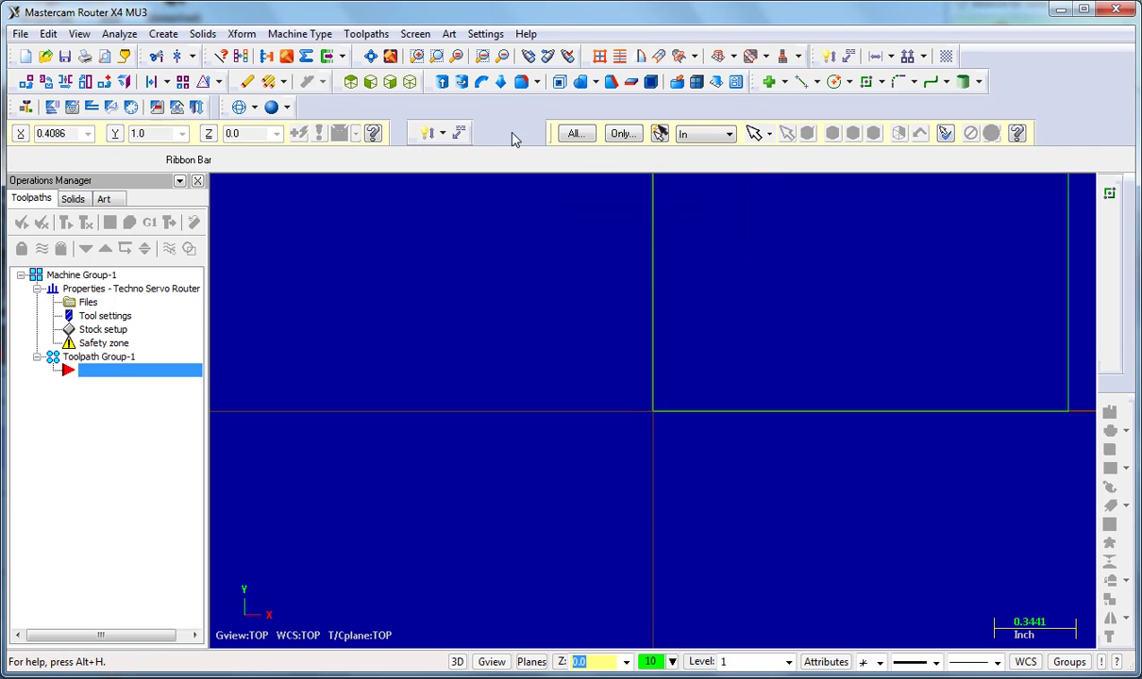
- Create a 3.5 by 3.5 inch rectangle from the small square's upper-right corner, using width -3.5 and height -3.5
click(370, 56)
scroll(604, 426, down, 4)
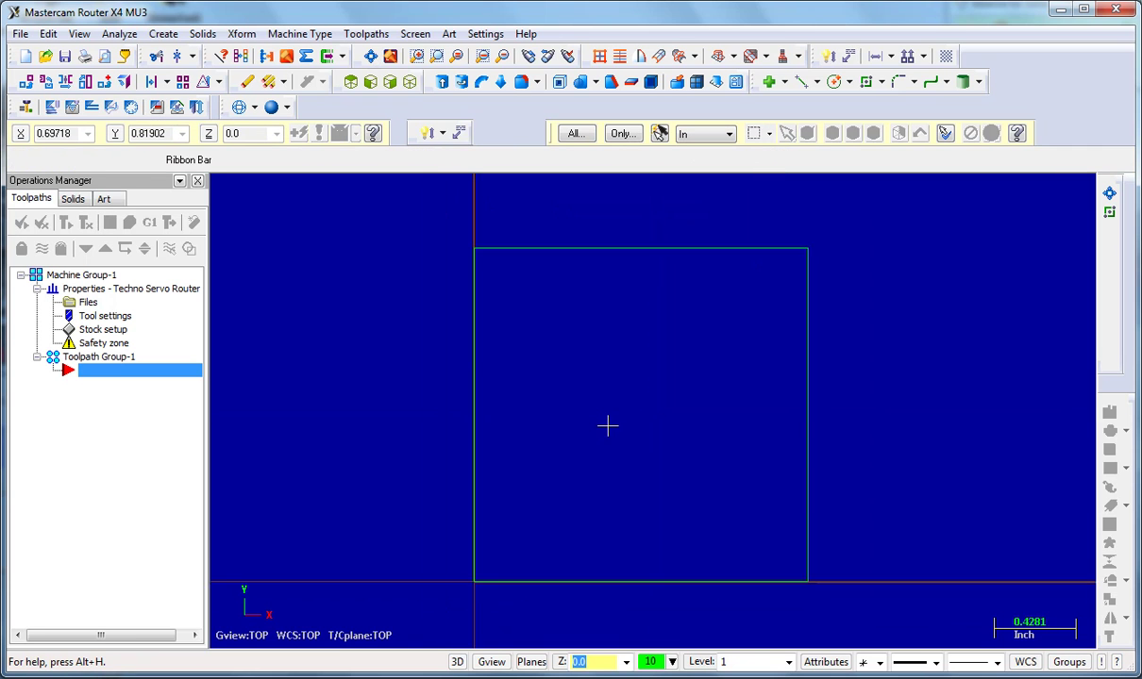
scroll(609, 423, down, 4)
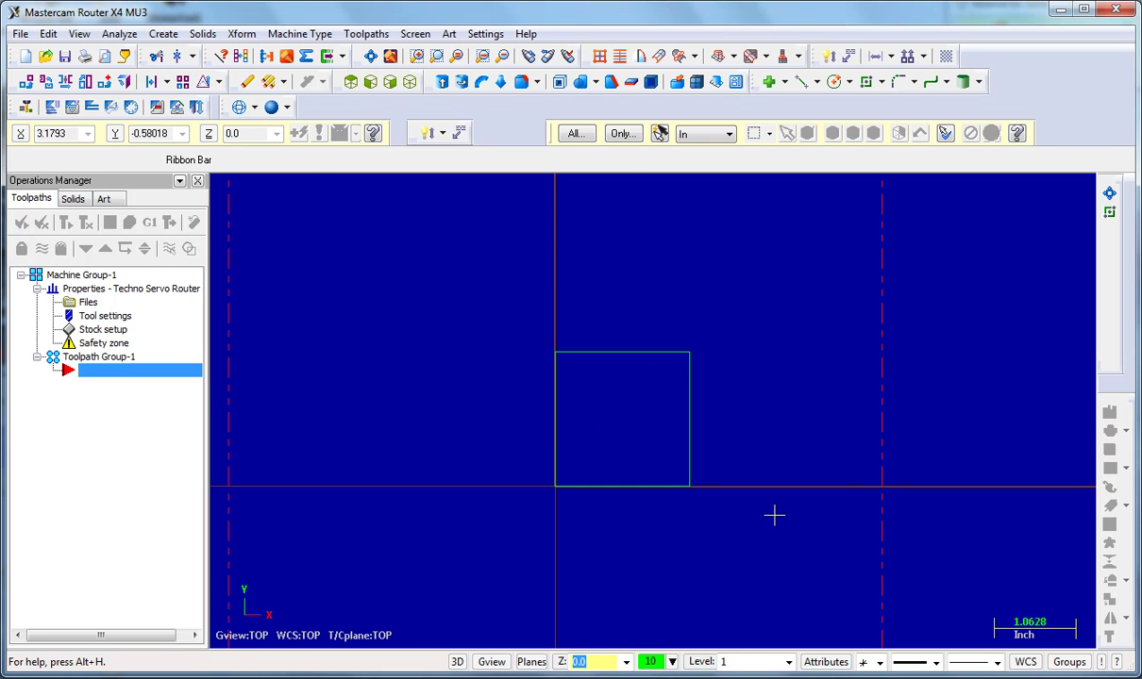
click(164, 34)
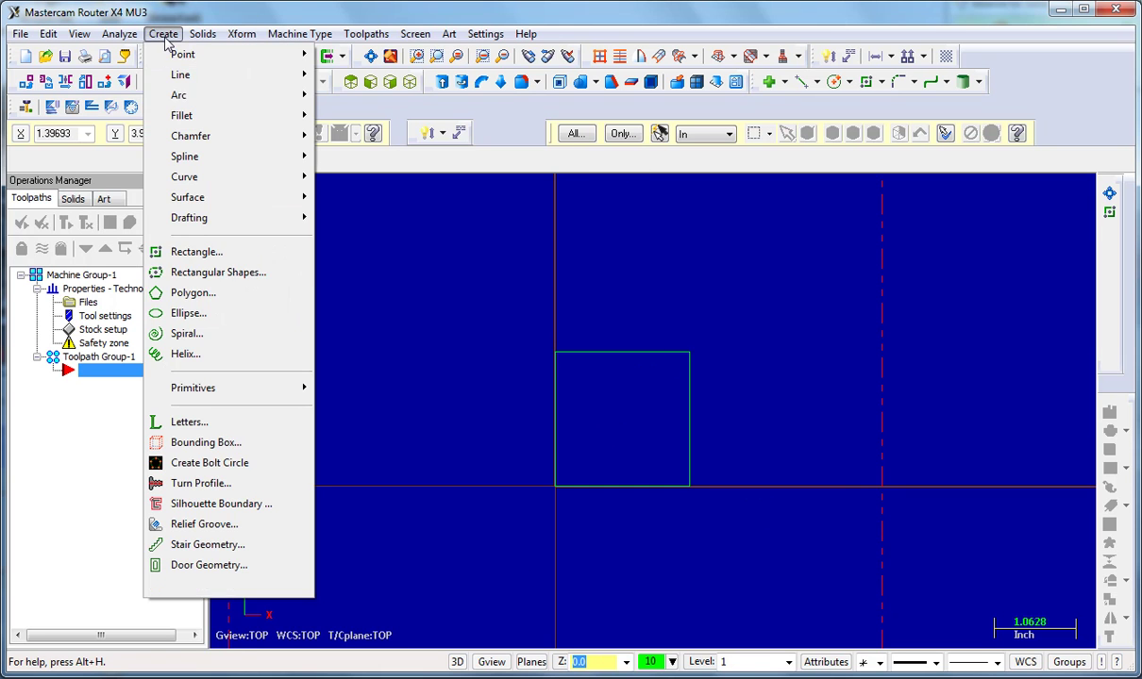
click(195, 252)
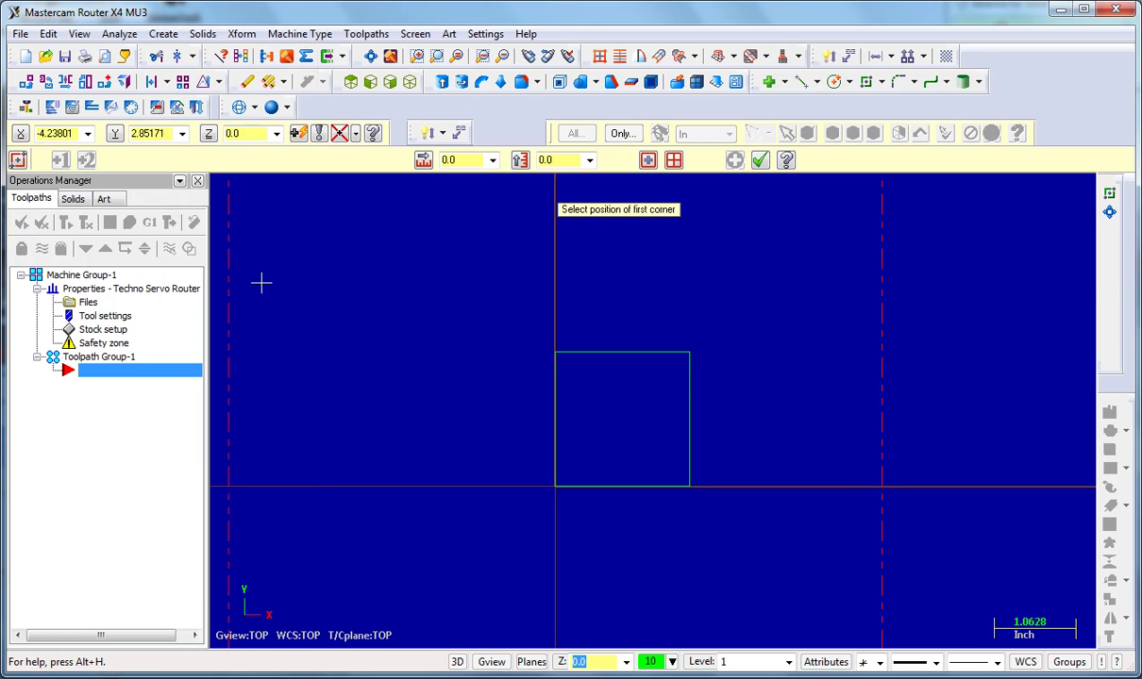
click(690, 352)
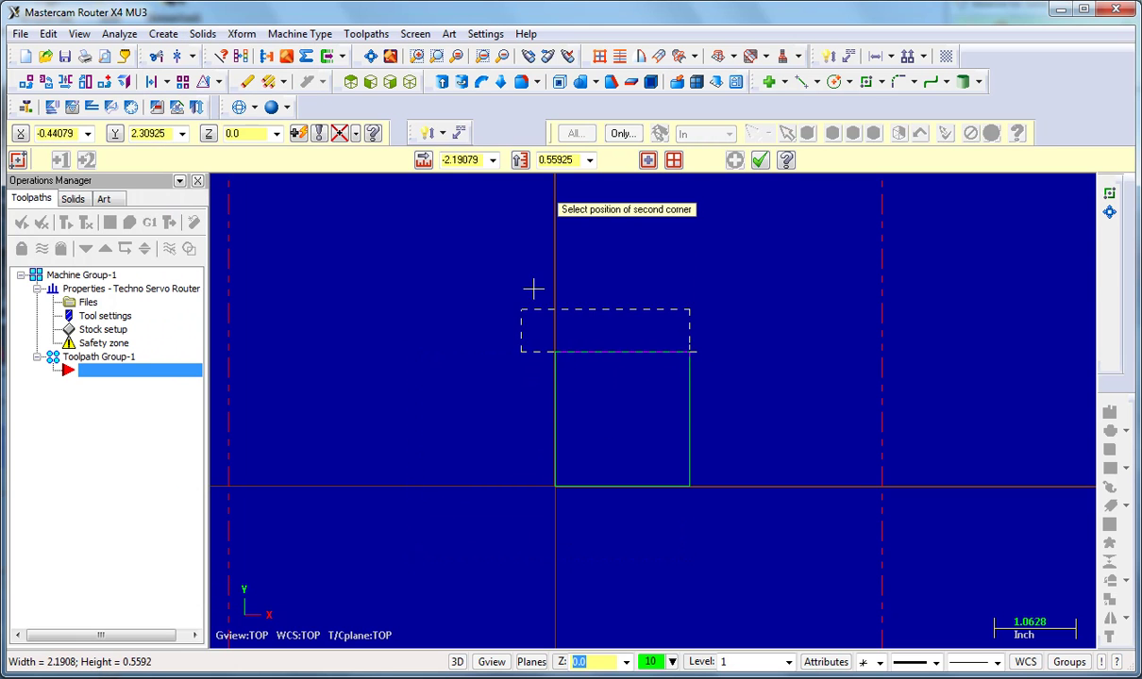
click(491, 161)
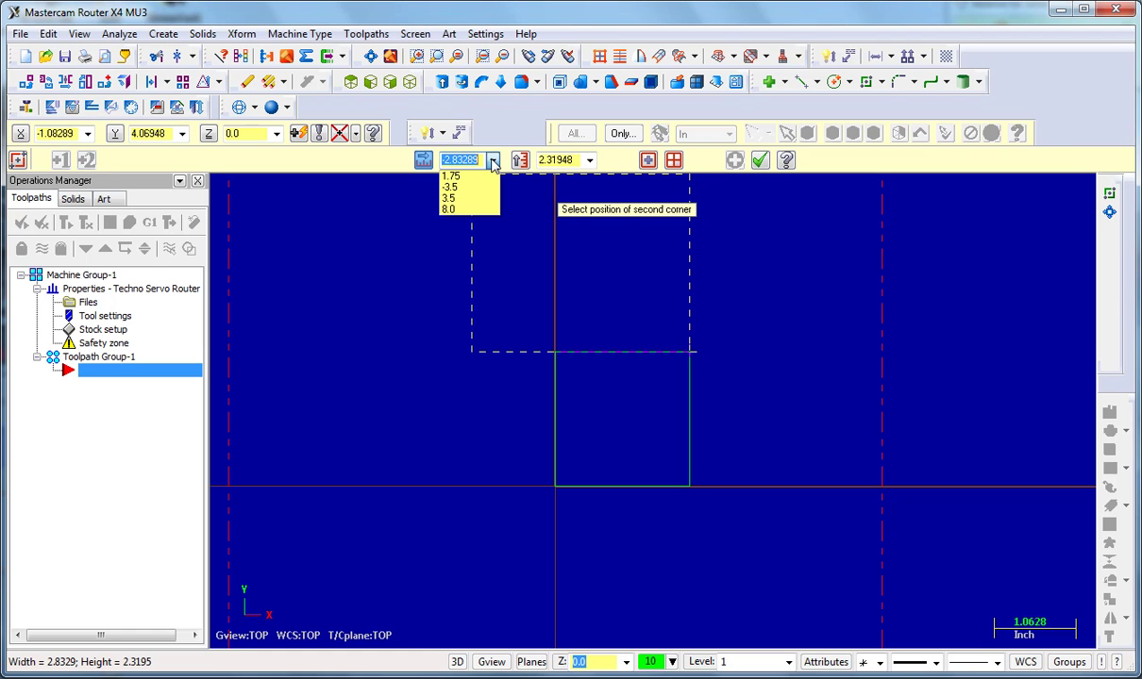
click(450, 187)
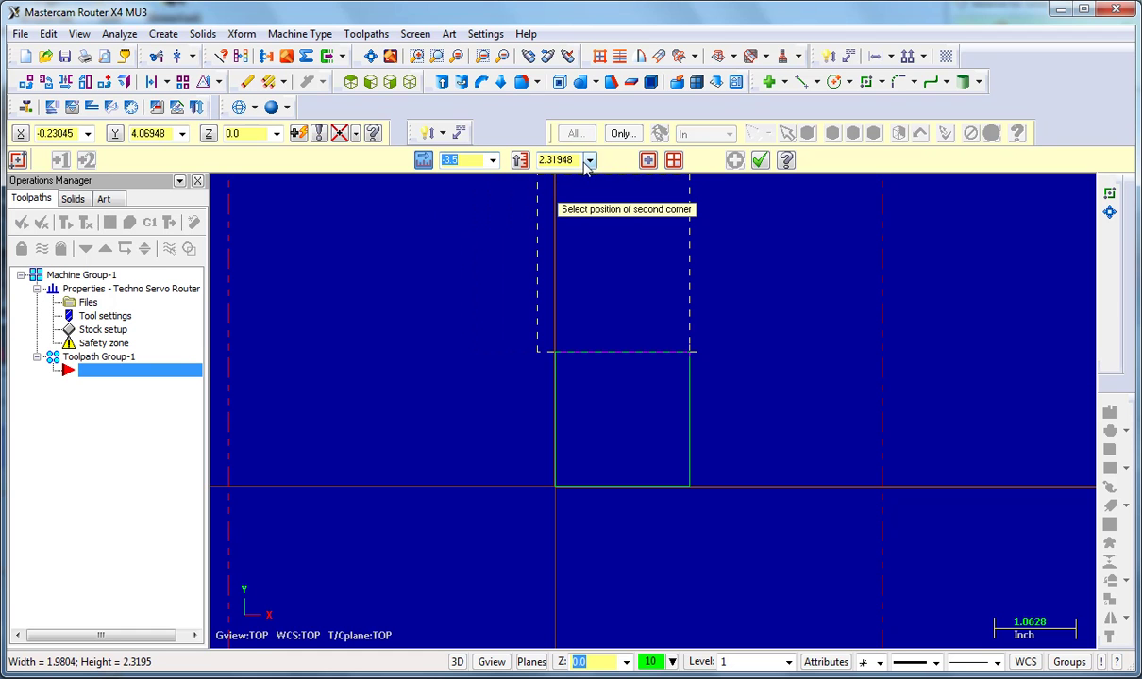
click(575, 160)
click(589, 161)
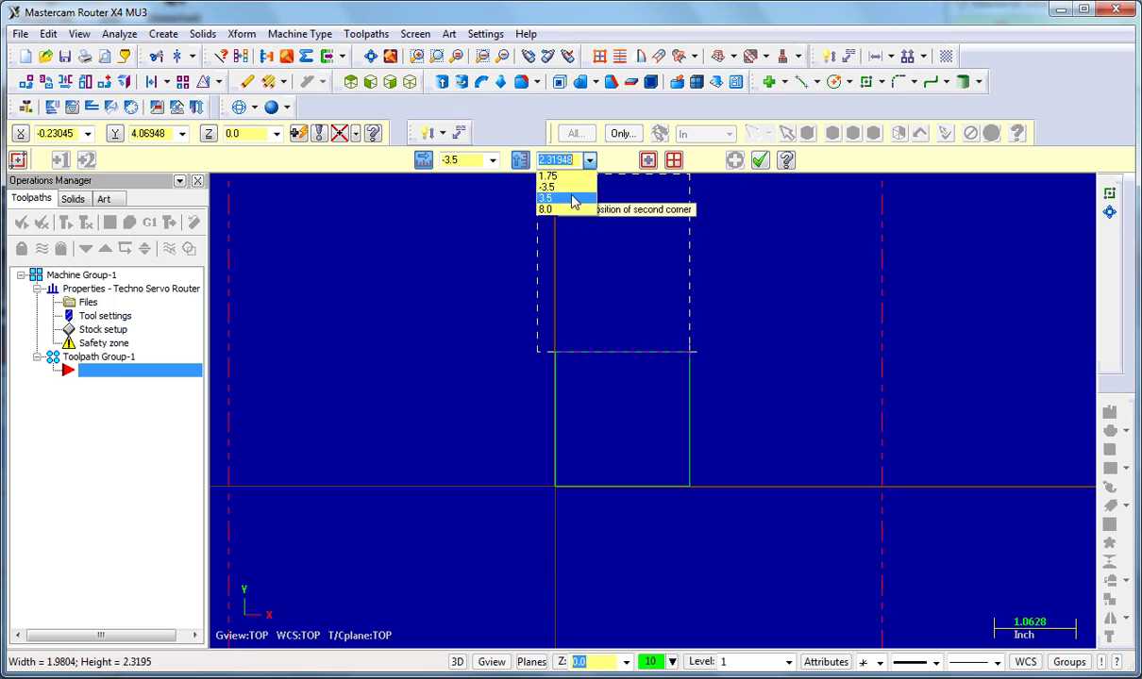
click(557, 187)
click(440, 556)
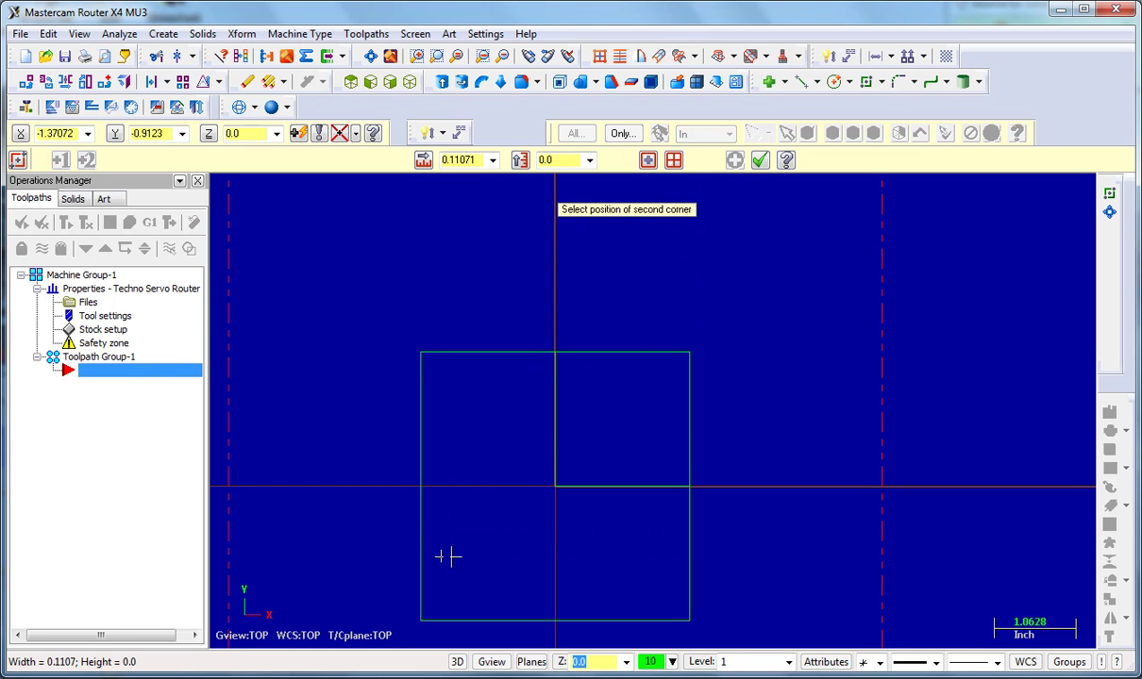
click(760, 160)
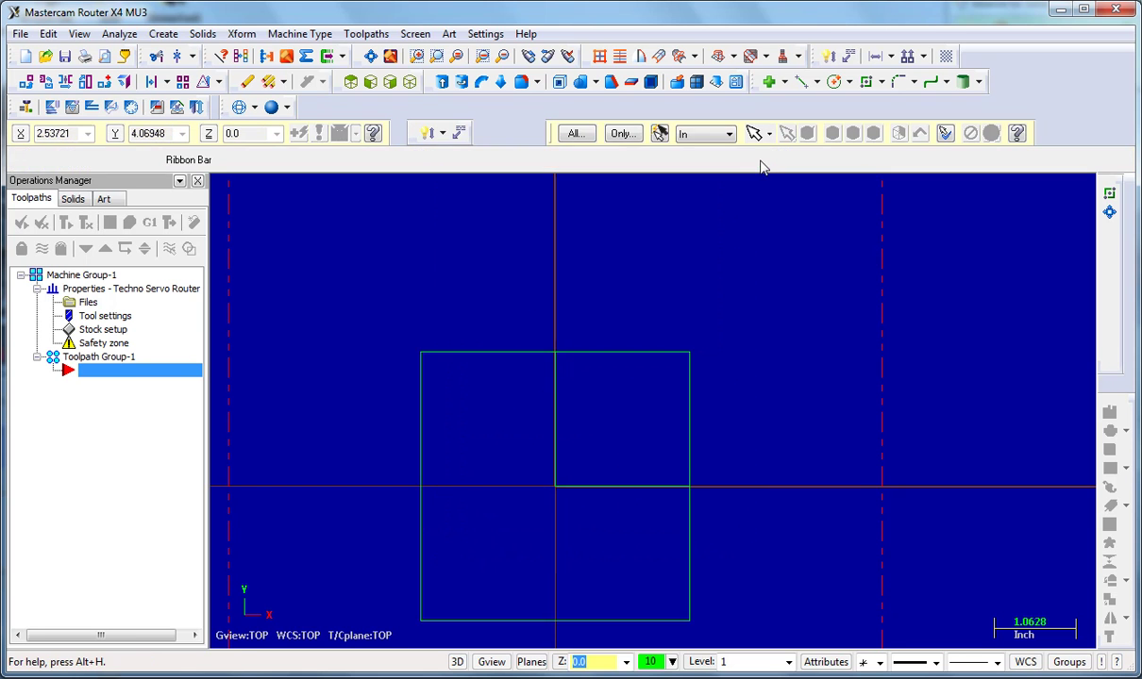
- Delete the small square's left and bottom lines that meet at the origin inside the large square
click(564, 422)
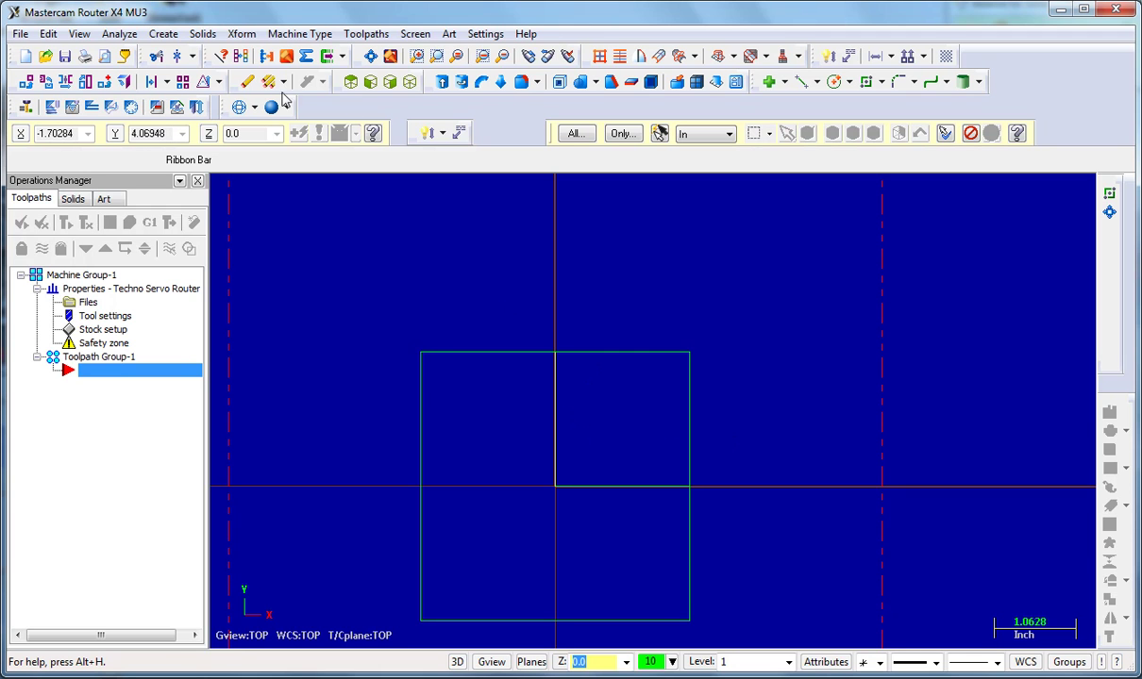
key(Delete)
click(634, 487)
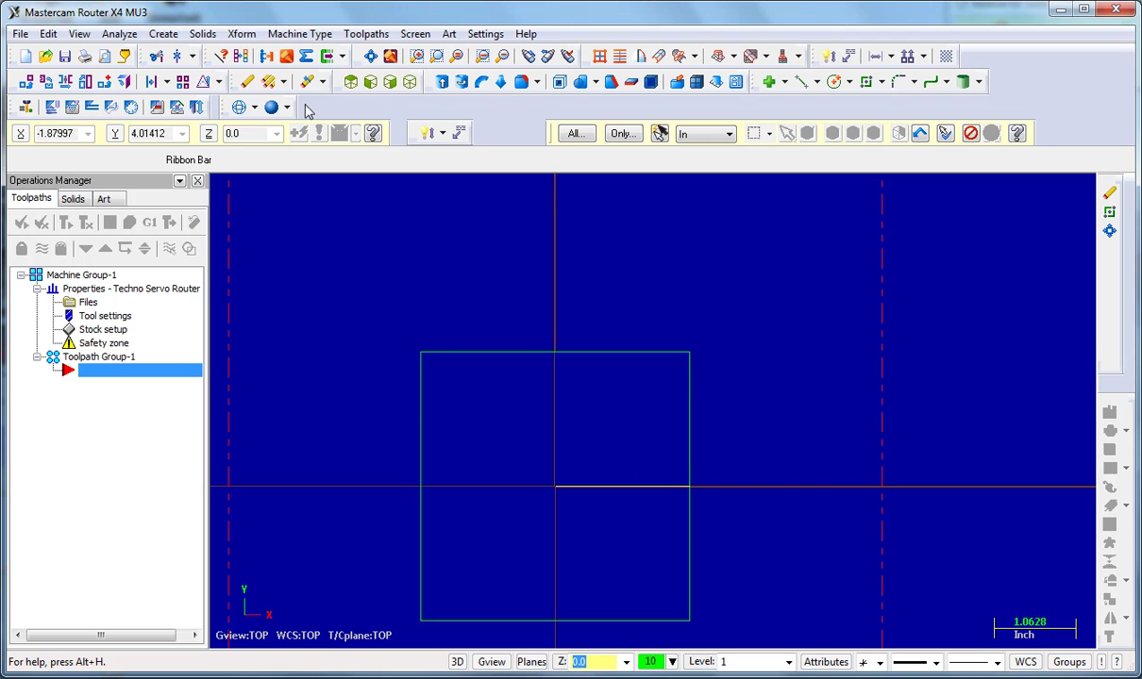
key(Delete)
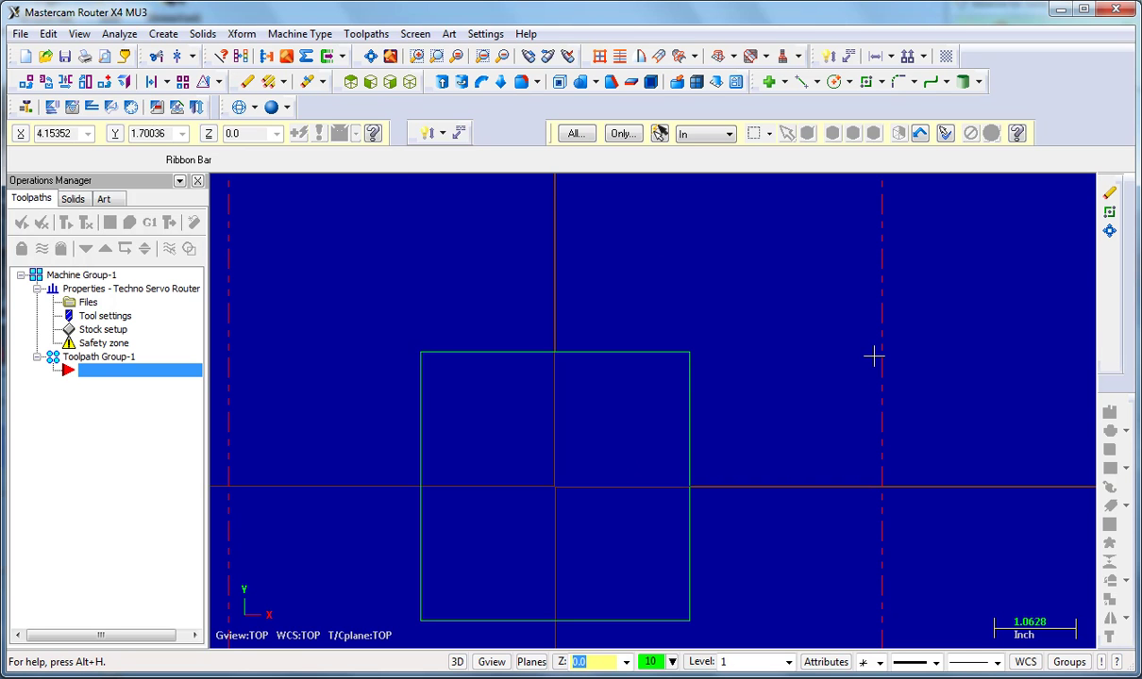
- Offset the chained large square outward as one copy with Offset Contour, rounding sharp corners, and clear the result colors
scroll(874, 356, down, 1)
scroll(807, 375, down, 1)
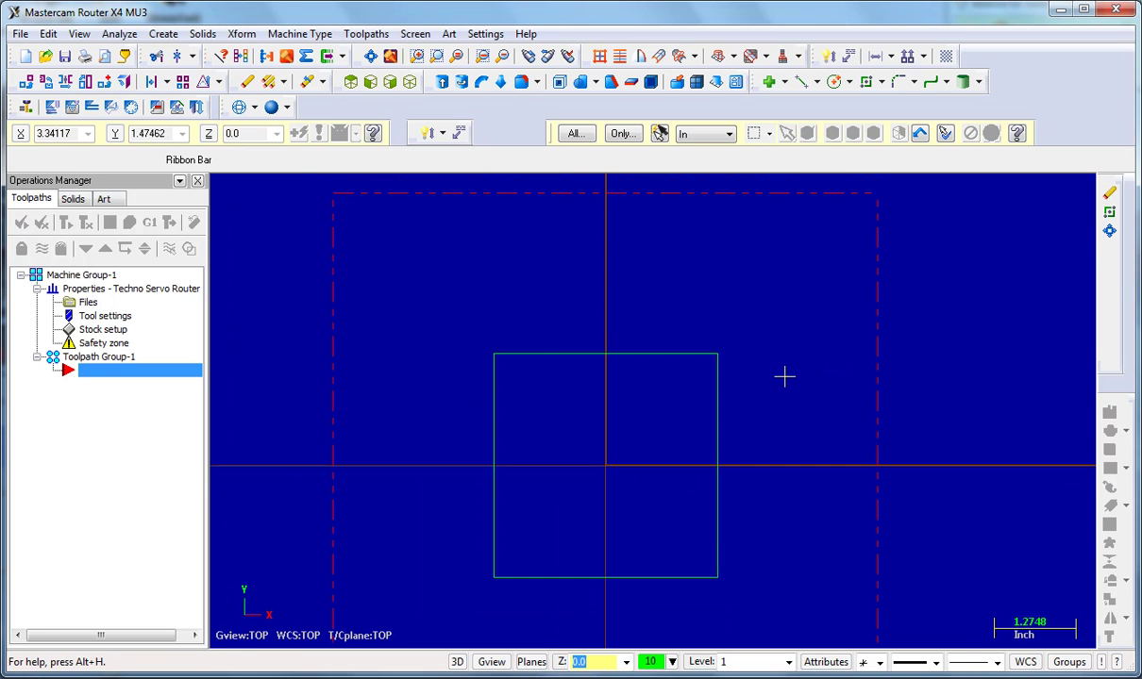
click(242, 35)
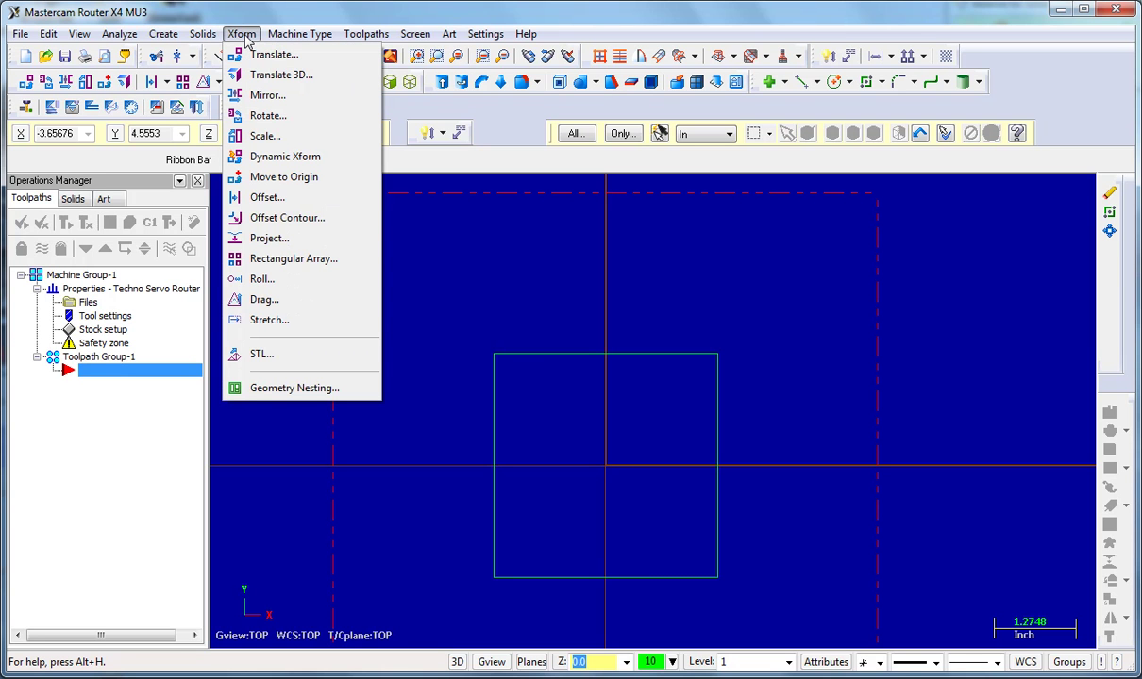
click(275, 222)
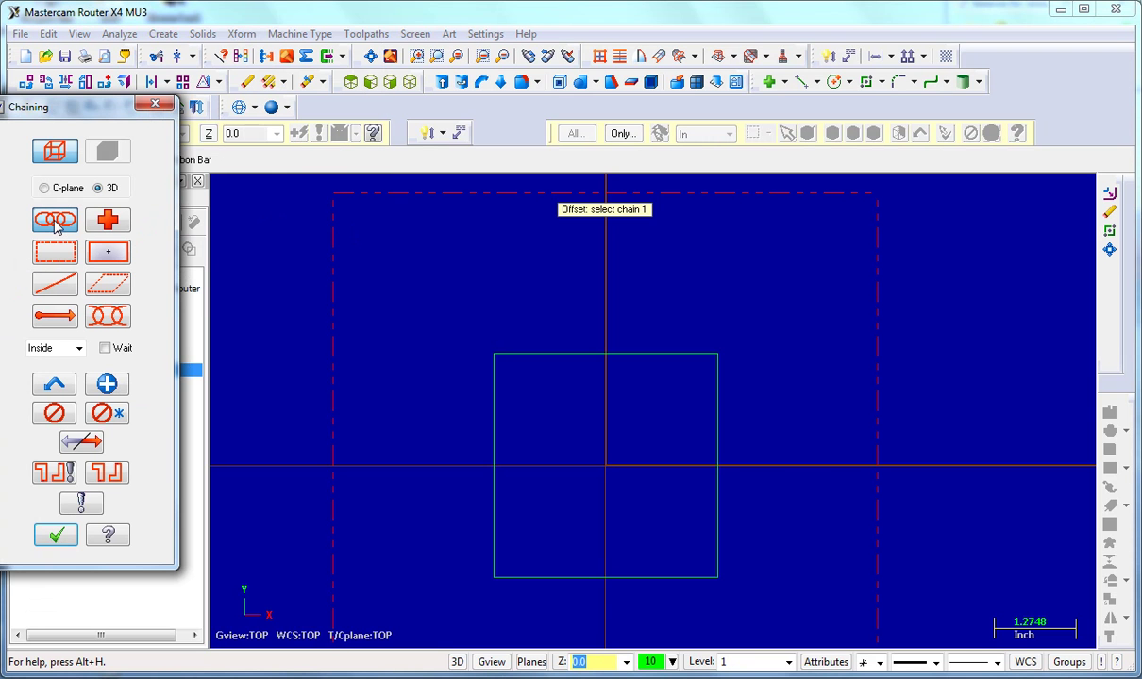
click(533, 352)
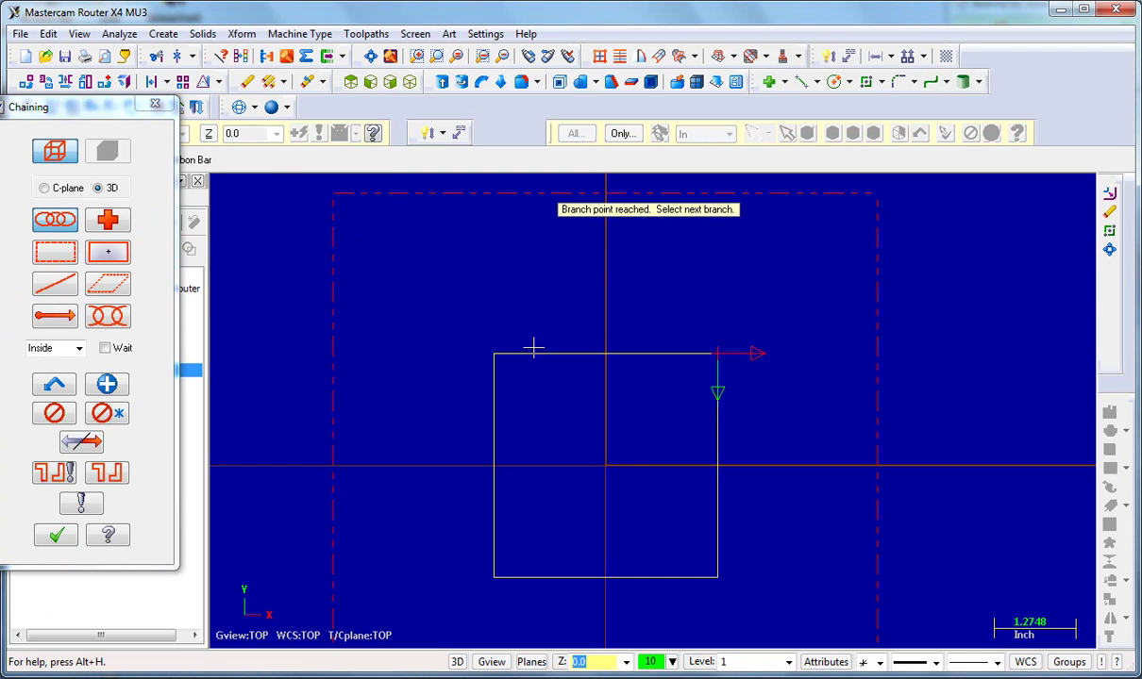
click(56, 536)
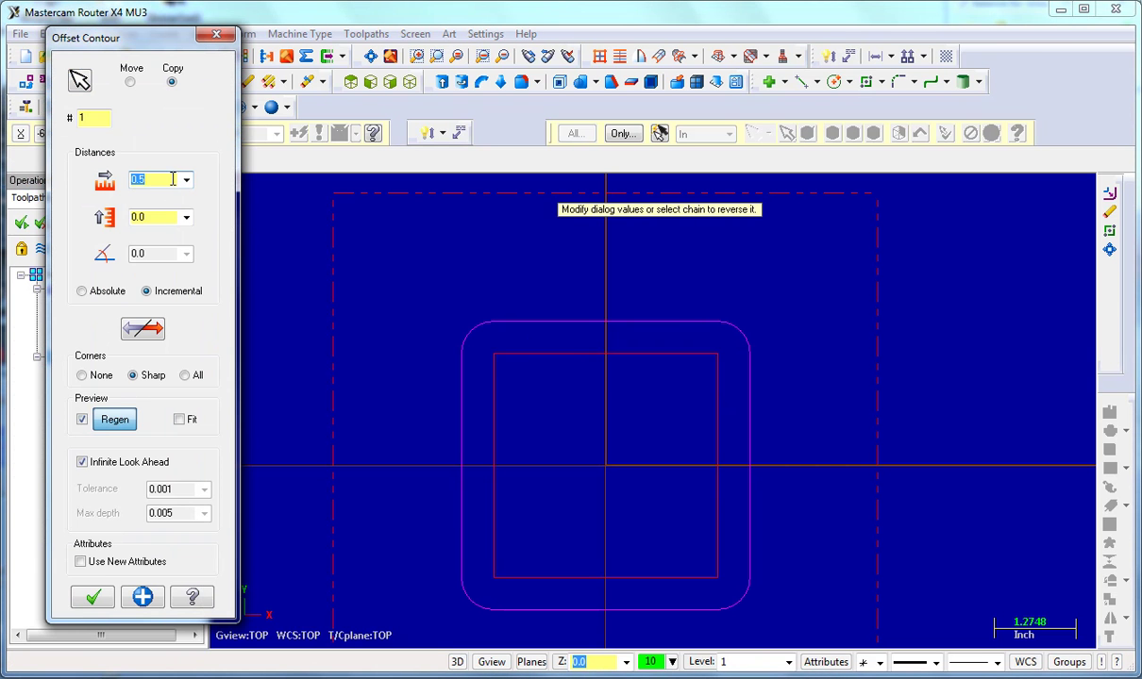
drag(170, 178, 132, 180)
click(91, 599)
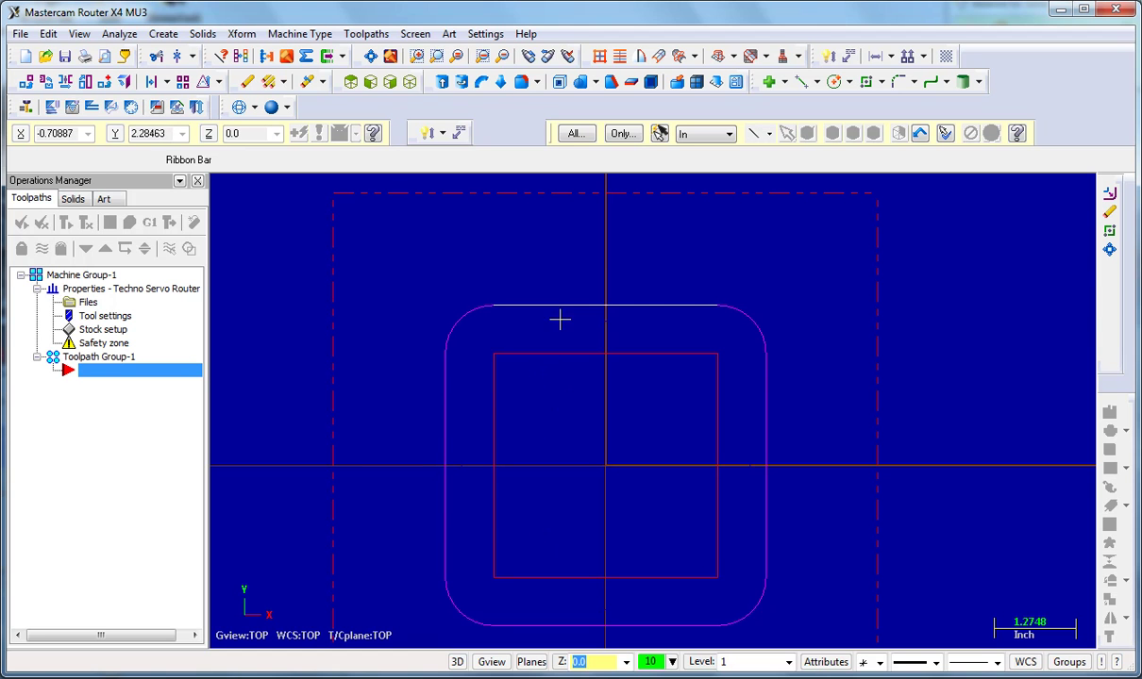
click(229, 55)
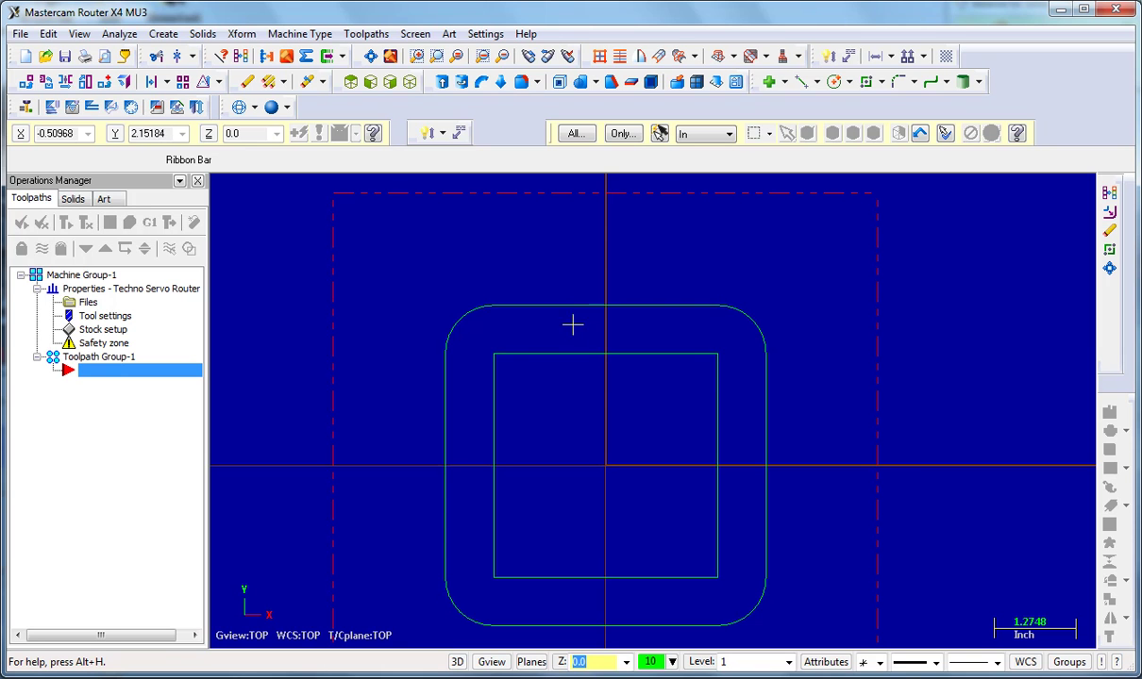
- Offset the rounded contour outward by 0.75 as one copy with Offset Contour, fit the geometry to view, and clear the result colors
click(242, 34)
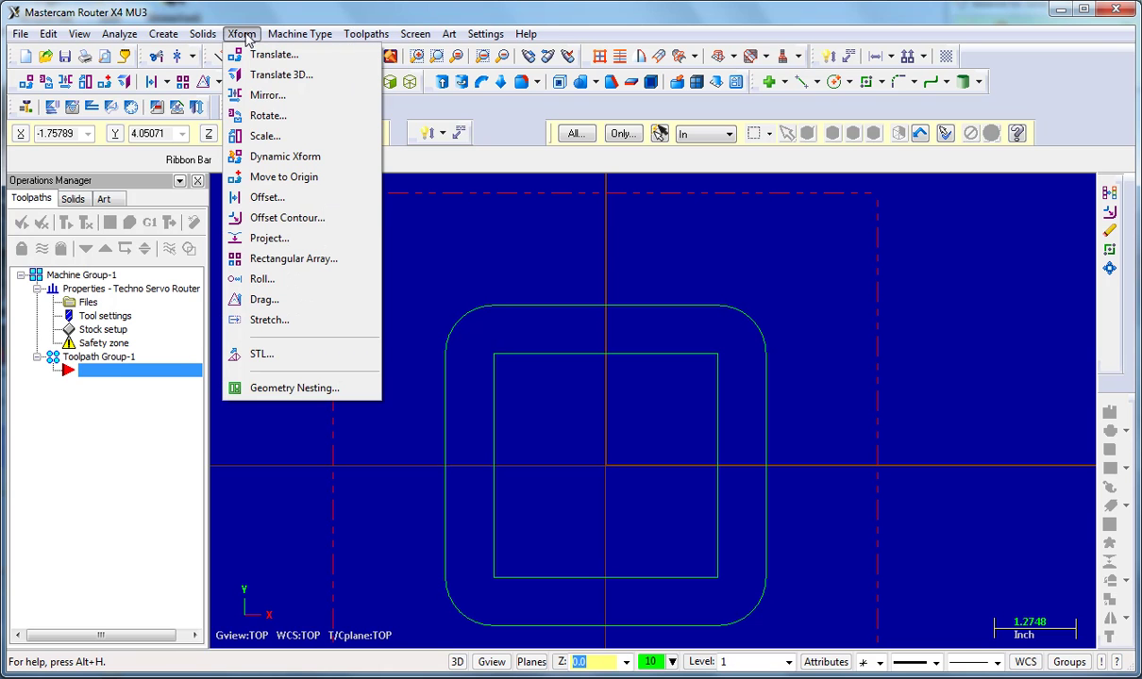
click(266, 218)
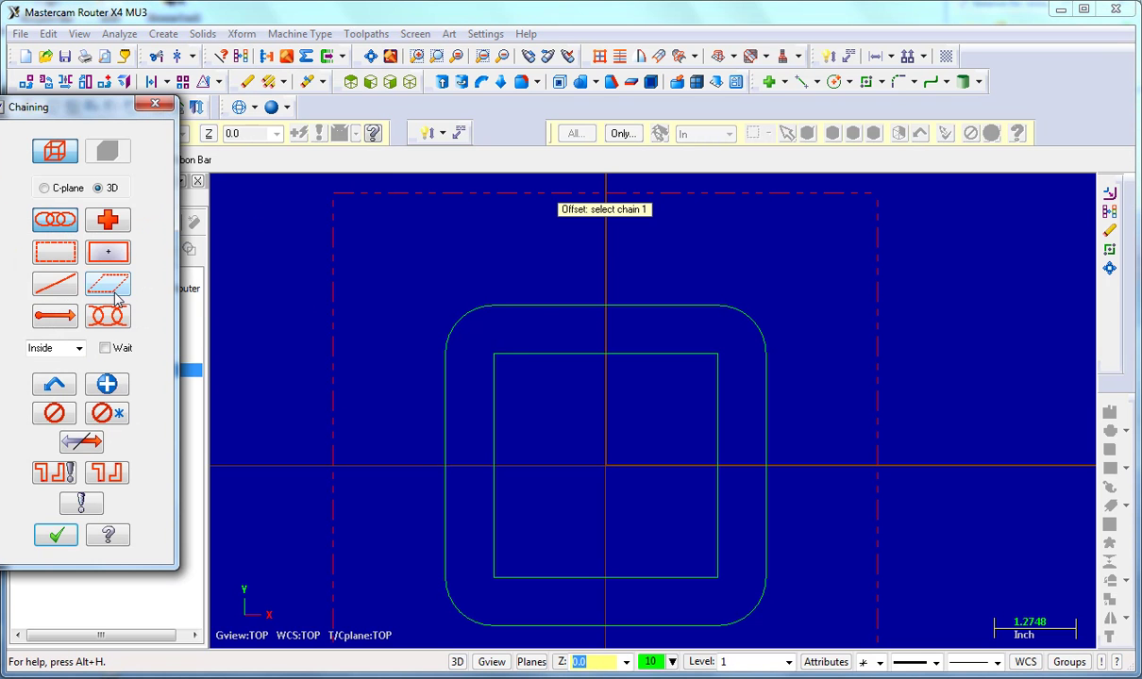
click(532, 303)
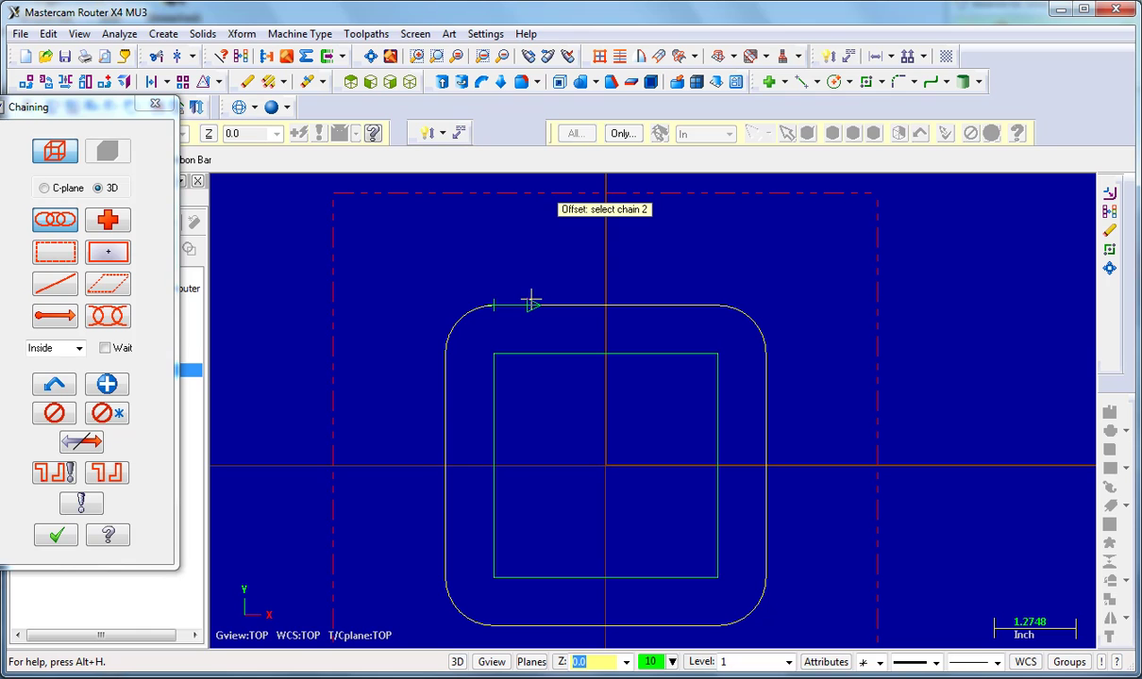
click(56, 536)
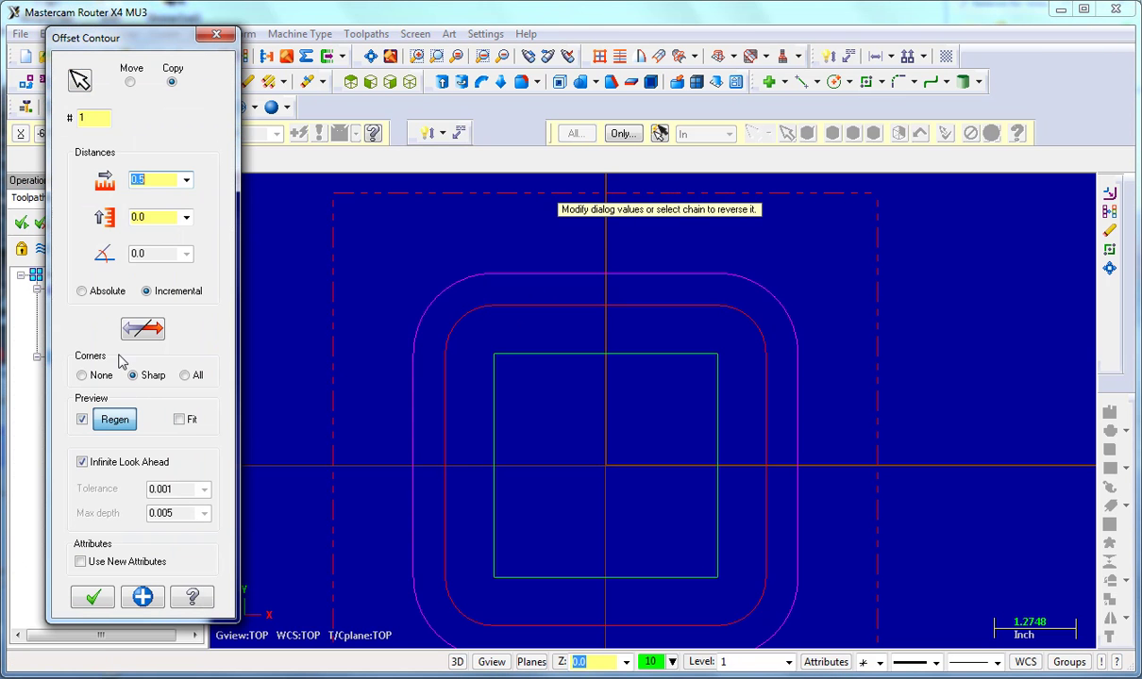
click(186, 180)
click(177, 192)
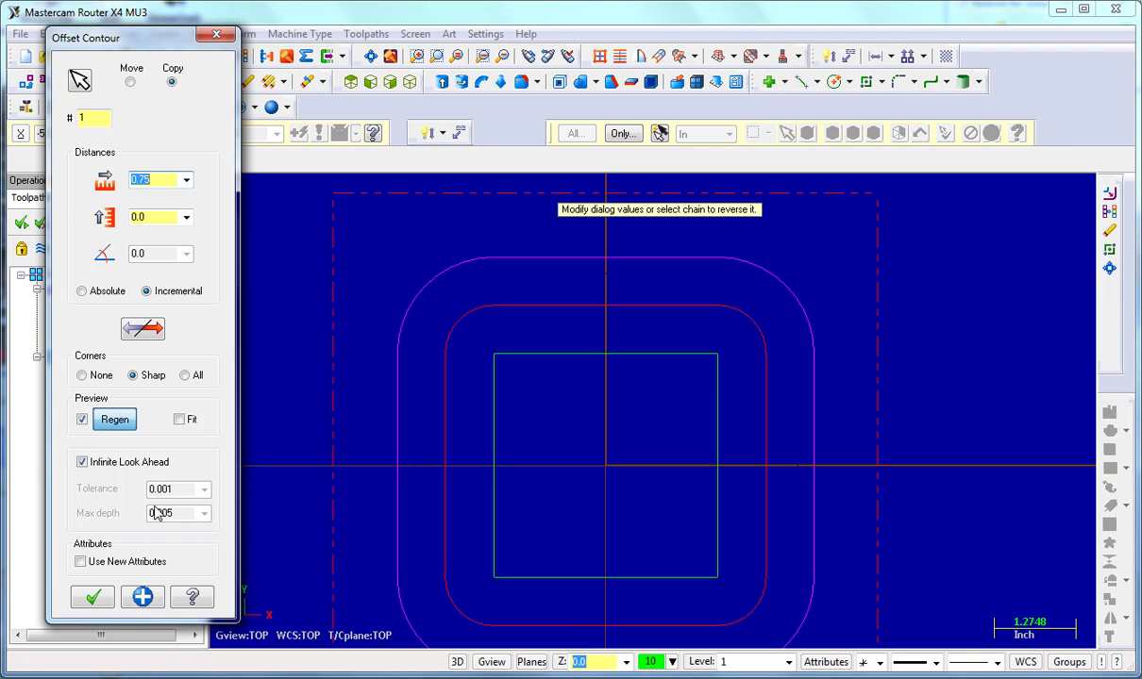
click(95, 597)
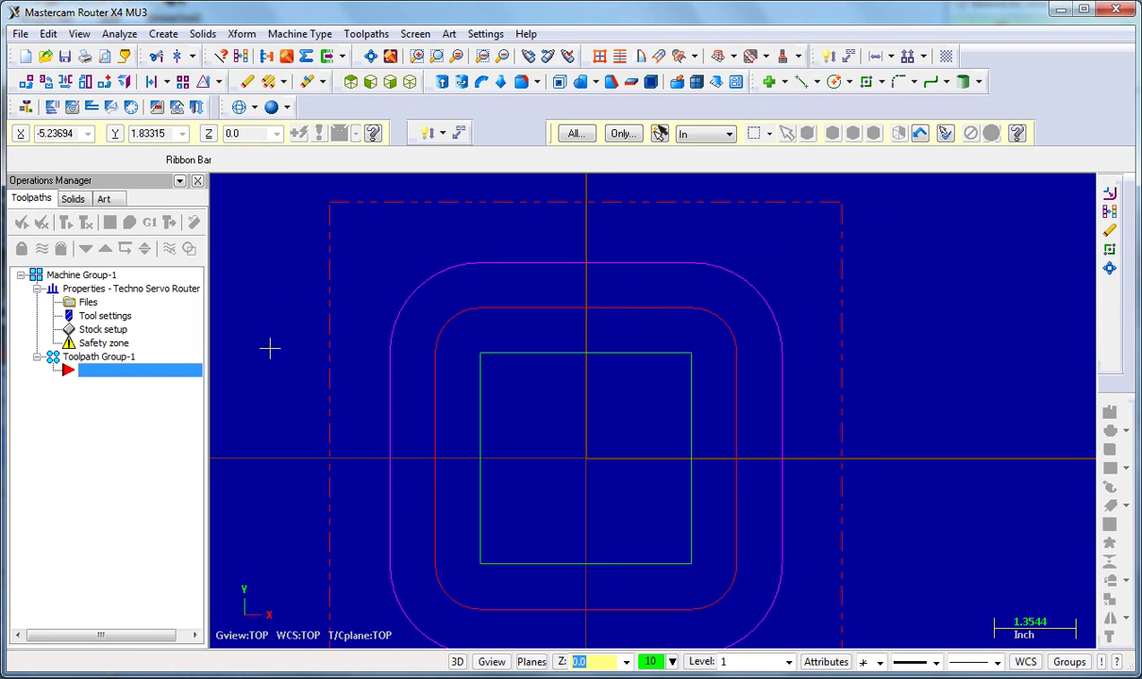
click(368, 56)
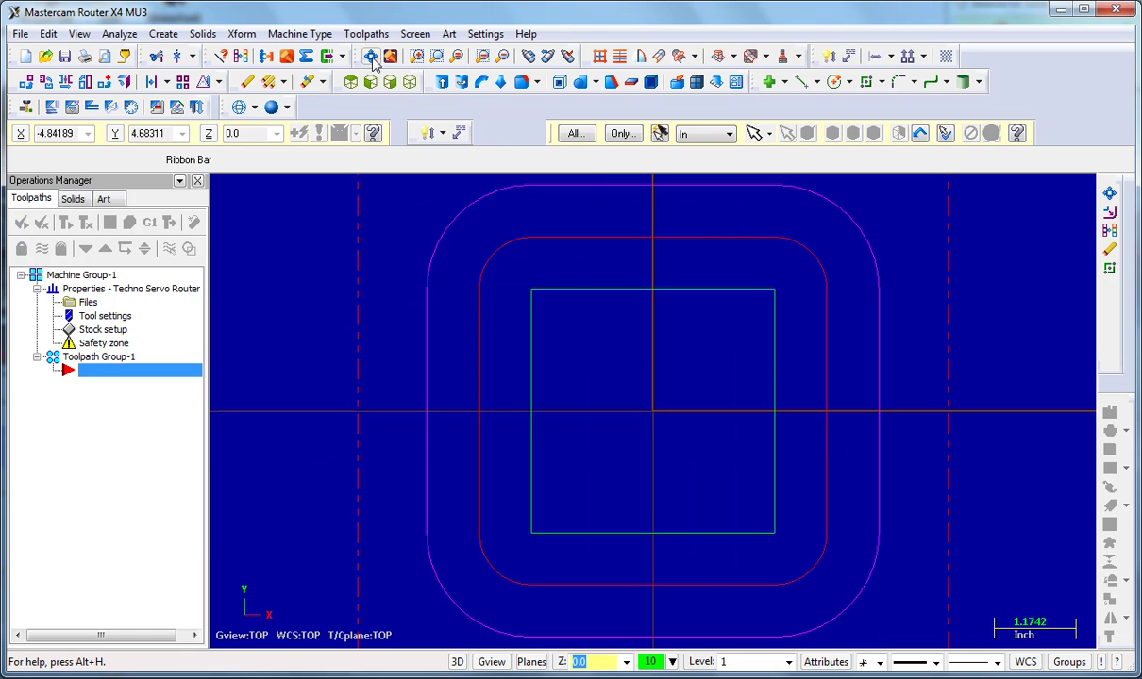
click(223, 53)
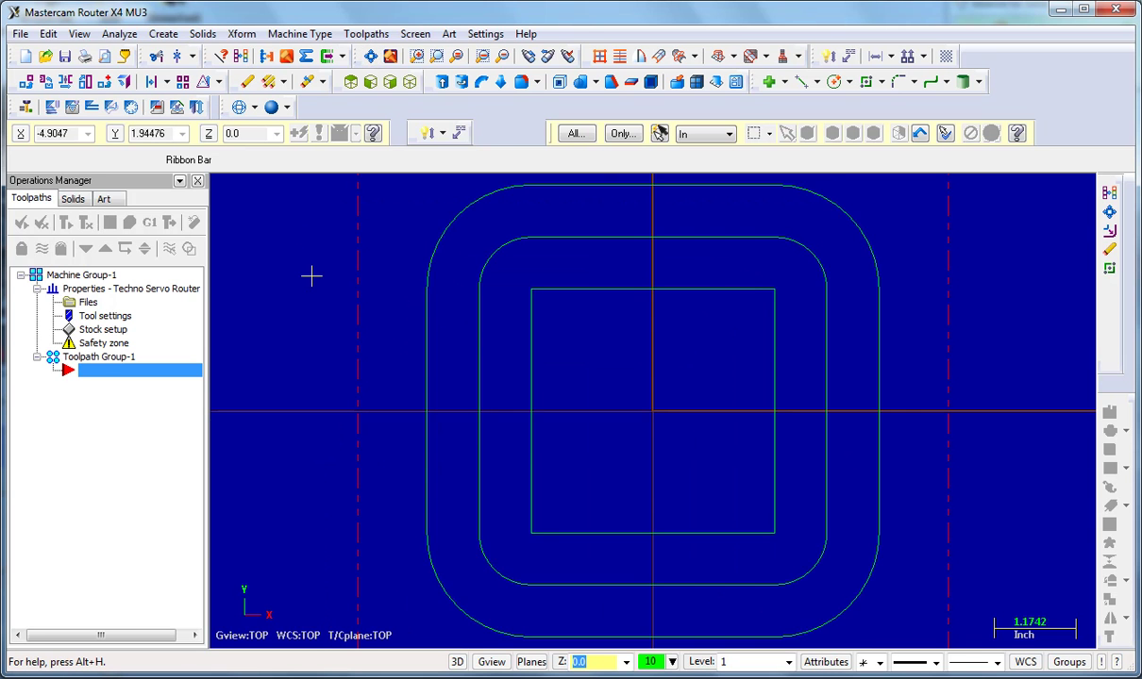
- Offset the outermost rounded contour outward by another 0.75 as one copy with Offset Contour, fit the view, and clear the result colors
scroll(312, 274, up, 1)
scroll(312, 274, down, 3)
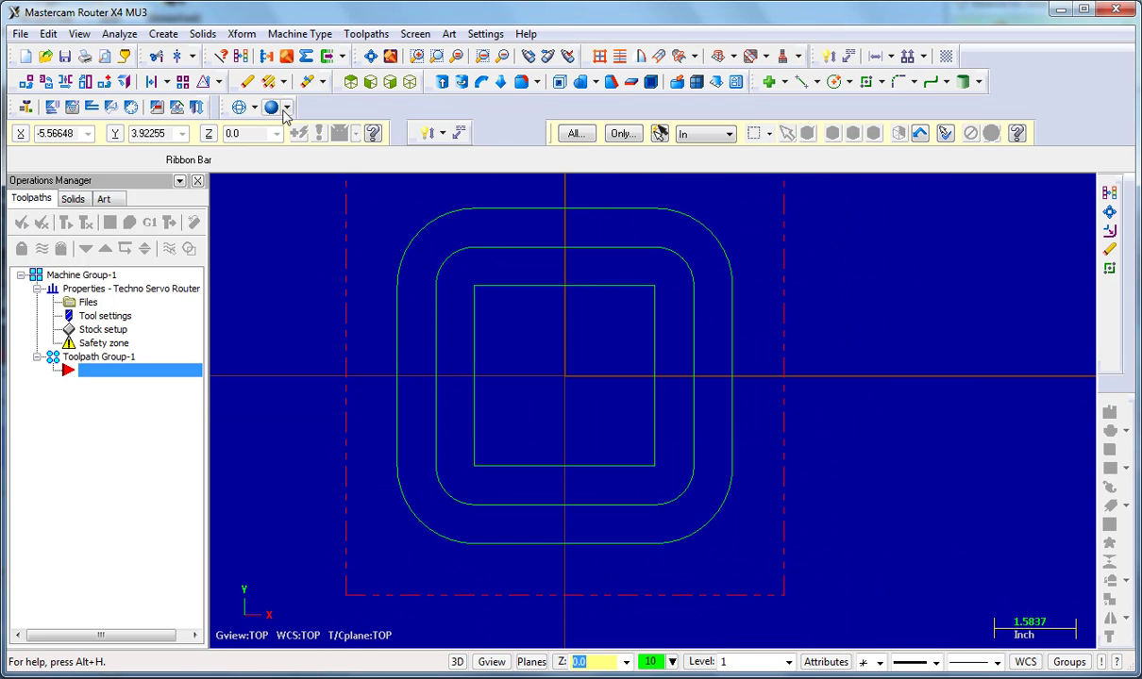
click(241, 34)
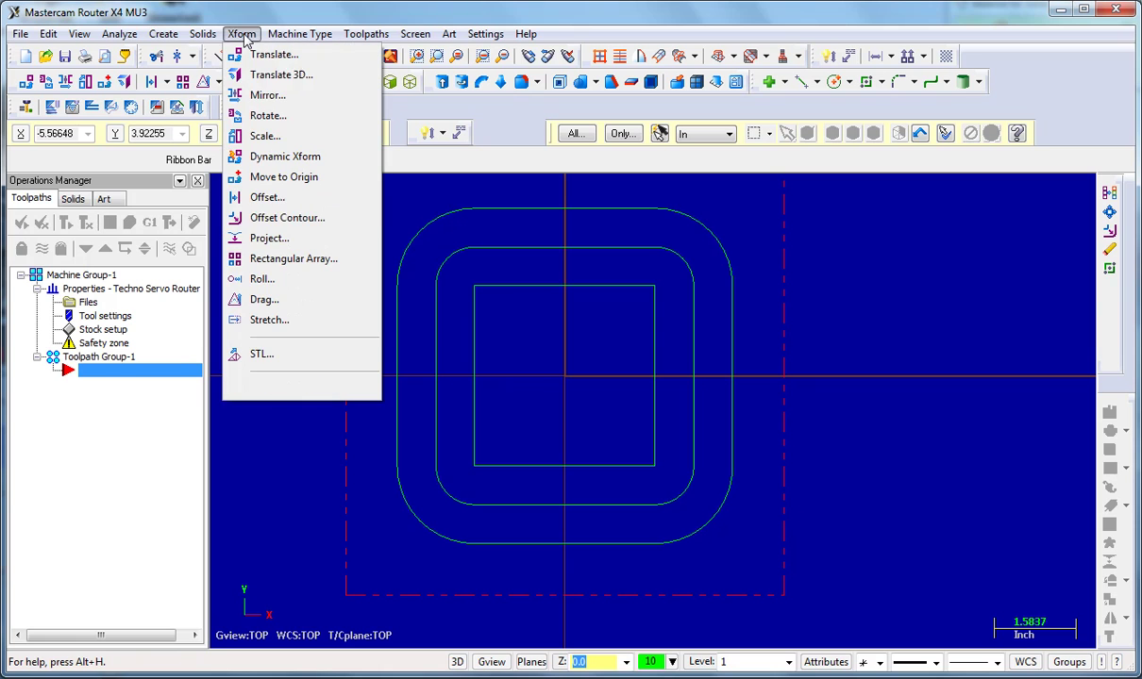
click(283, 216)
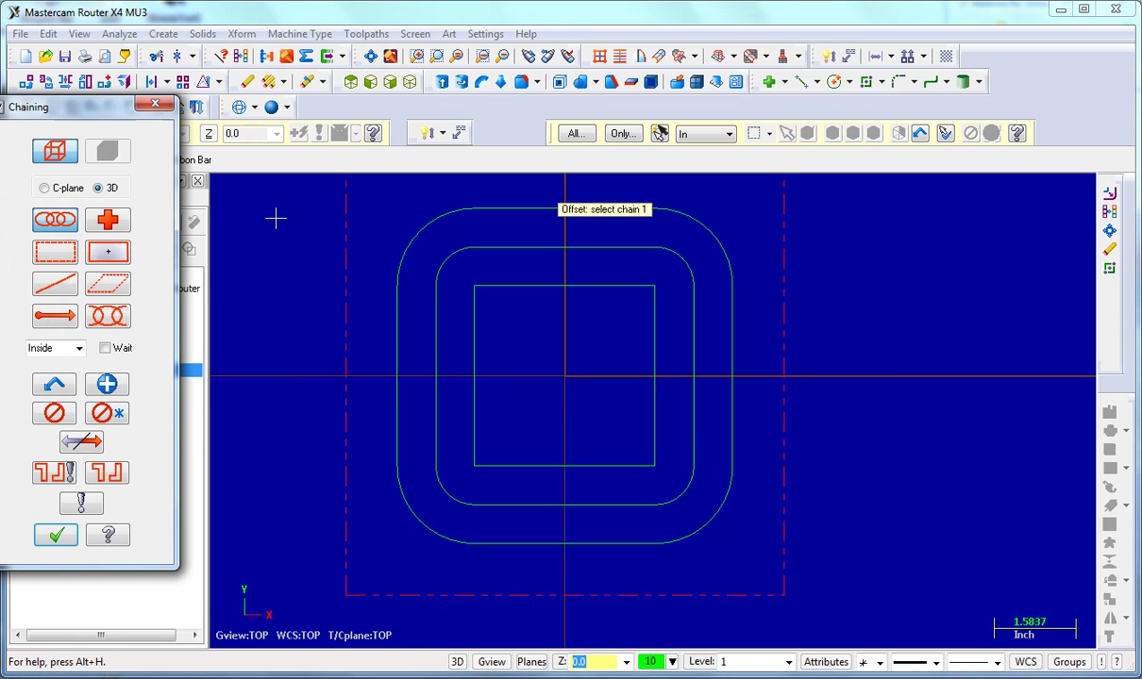
click(474, 208)
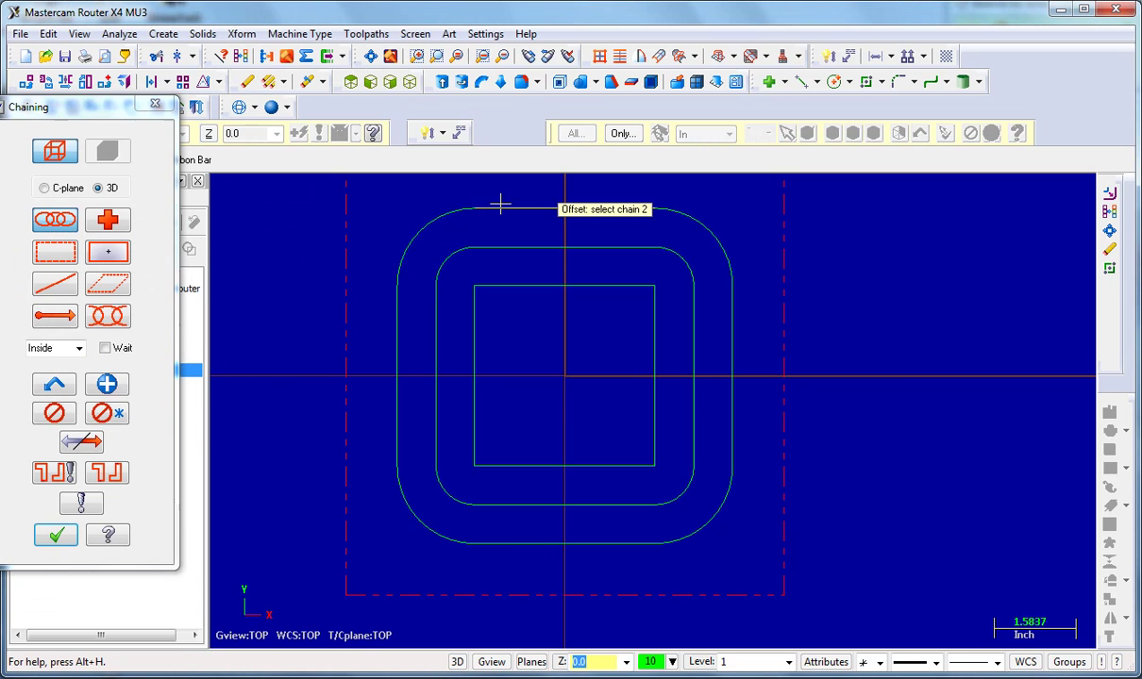
click(59, 536)
text(0.75)
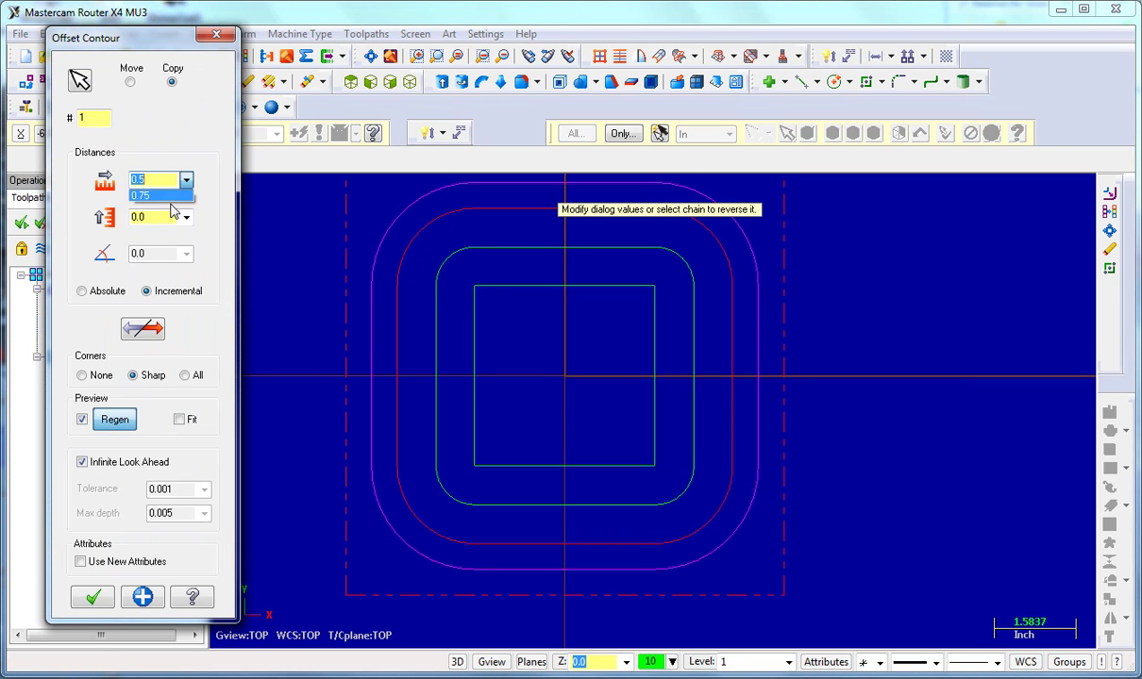
click(92, 595)
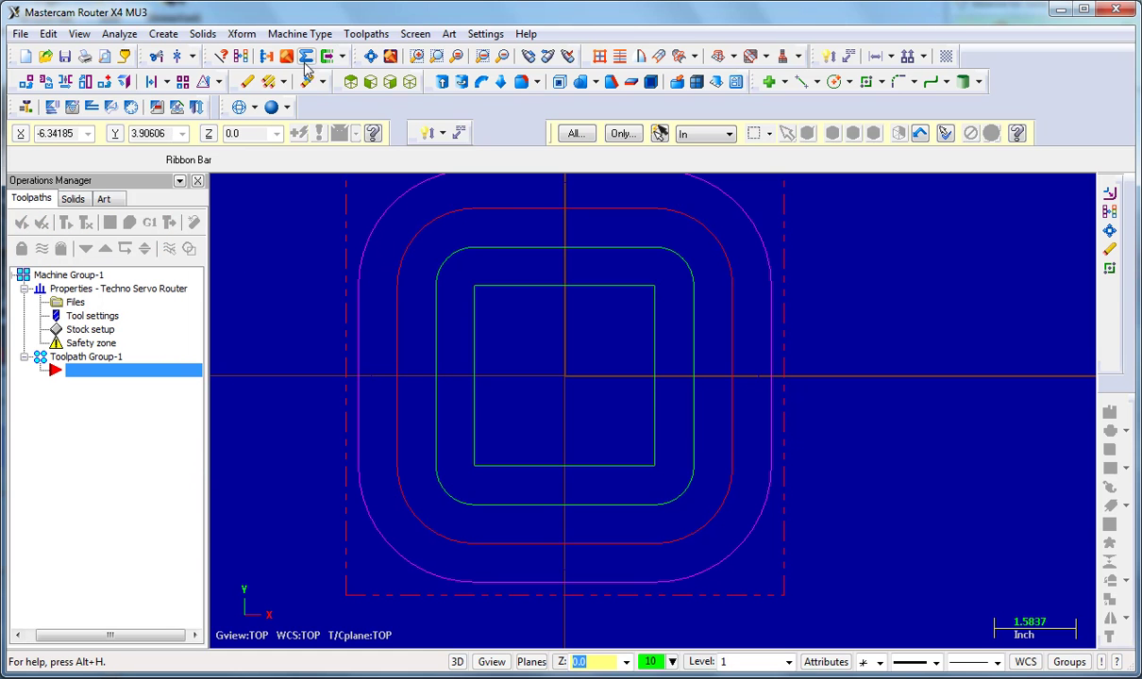
click(369, 56)
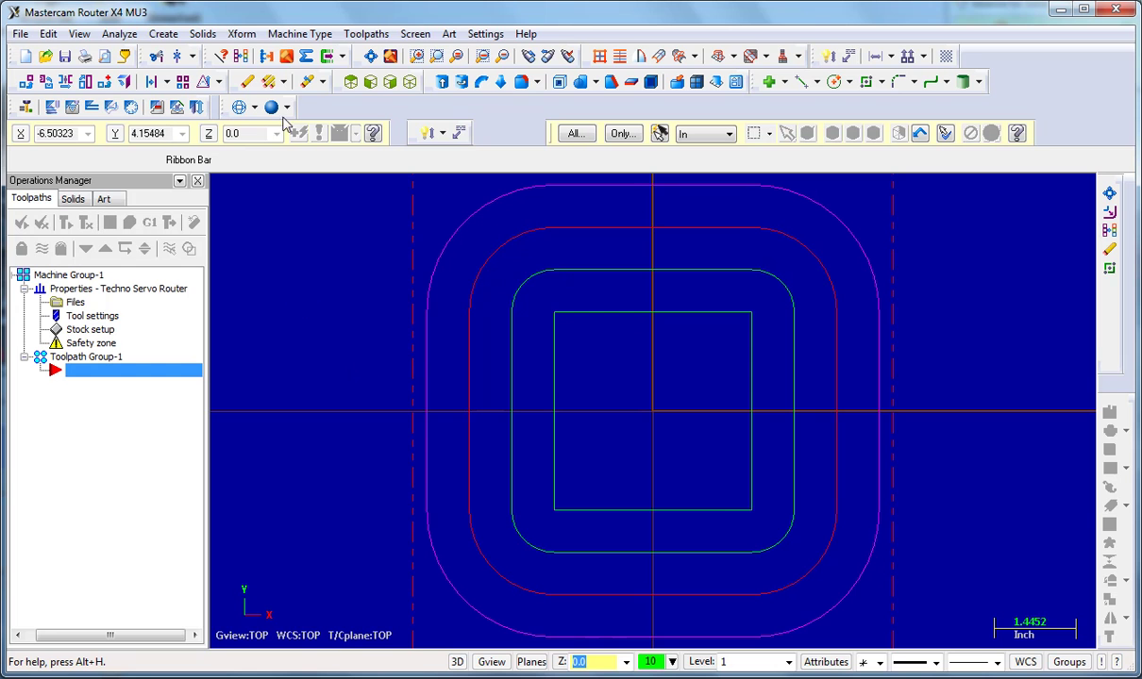
click(239, 56)
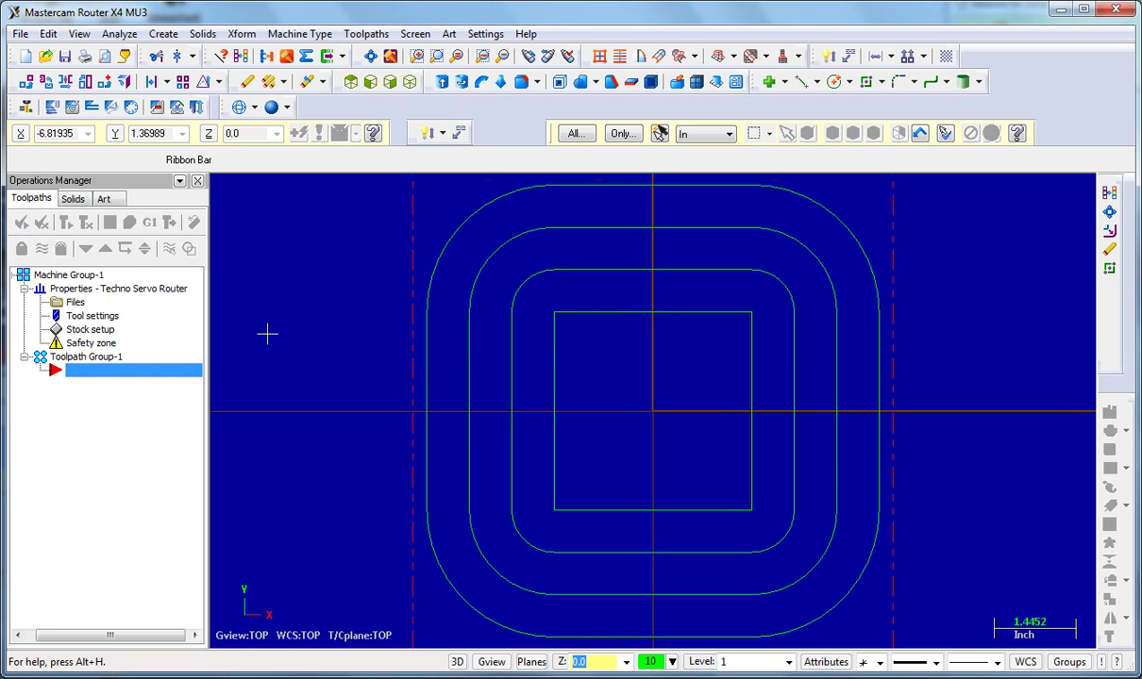
- Fillet the upper-left corner of the innermost square with a 0.75 radius
scroll(267, 334, down, 2)
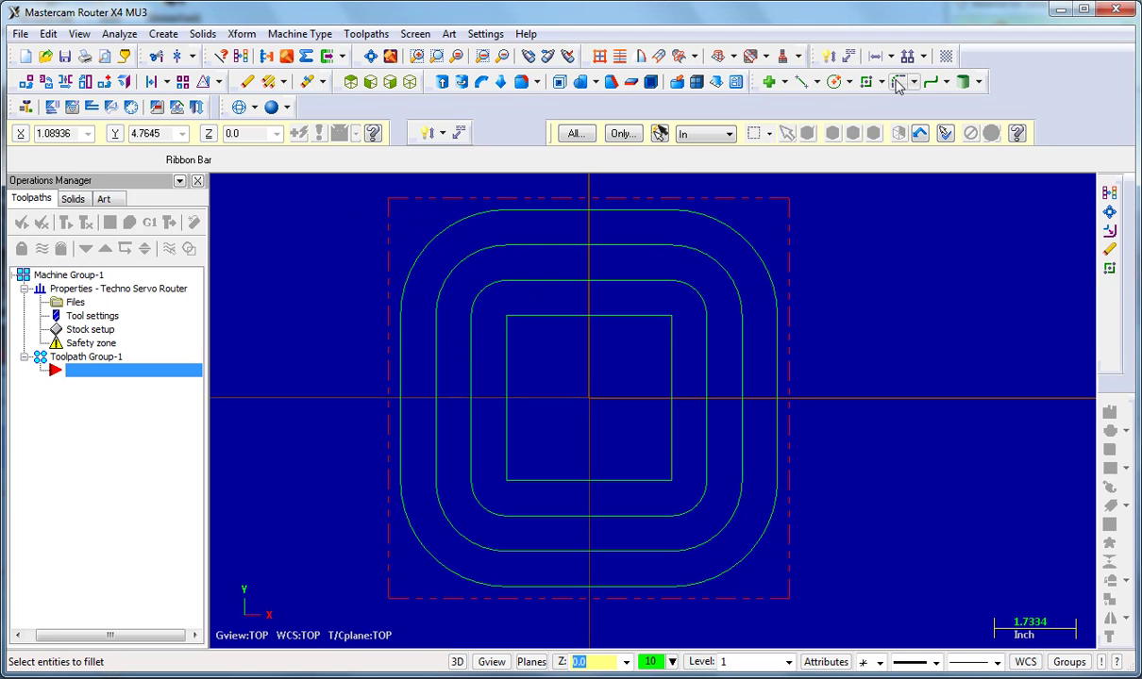
click(866, 81)
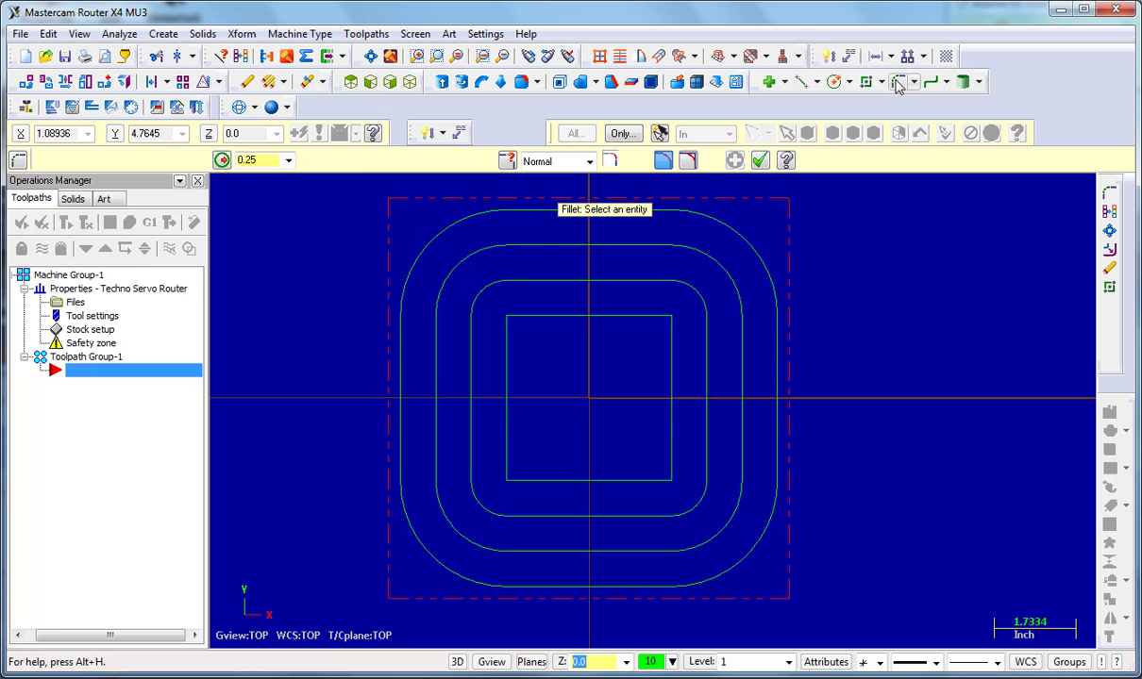
click(287, 161)
click(241, 189)
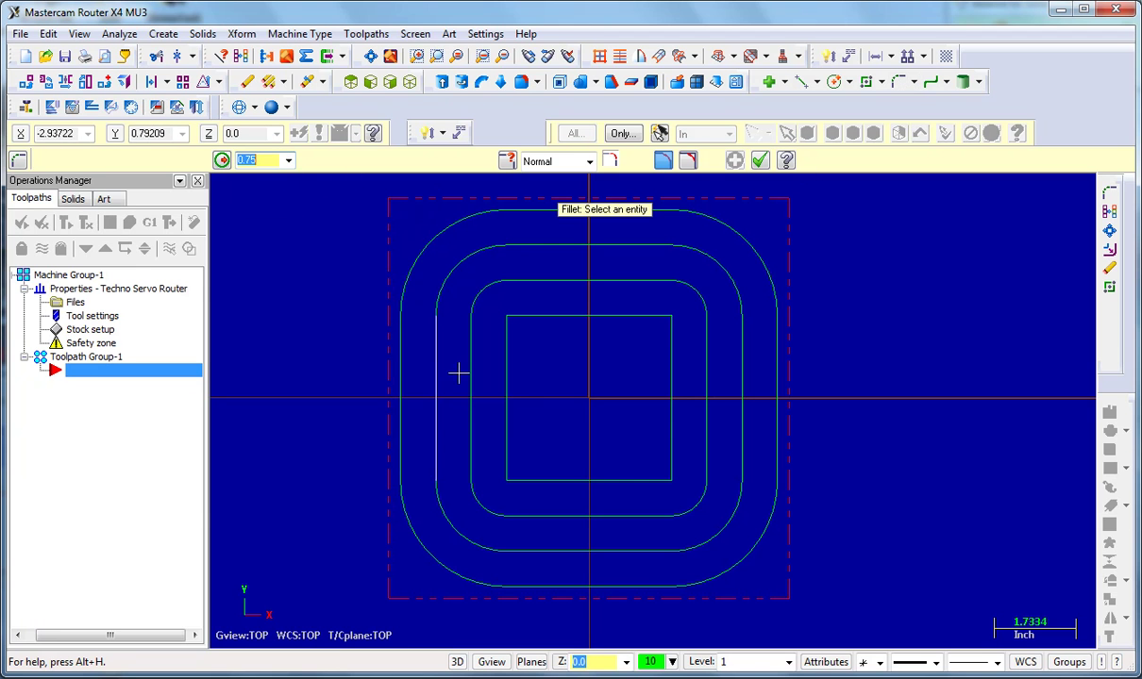
click(510, 359)
click(547, 322)
- Try to fillet the innermost square's upper-right and lower-right corners with a 0.75 radius, and undo the upper-right fillet
click(615, 318)
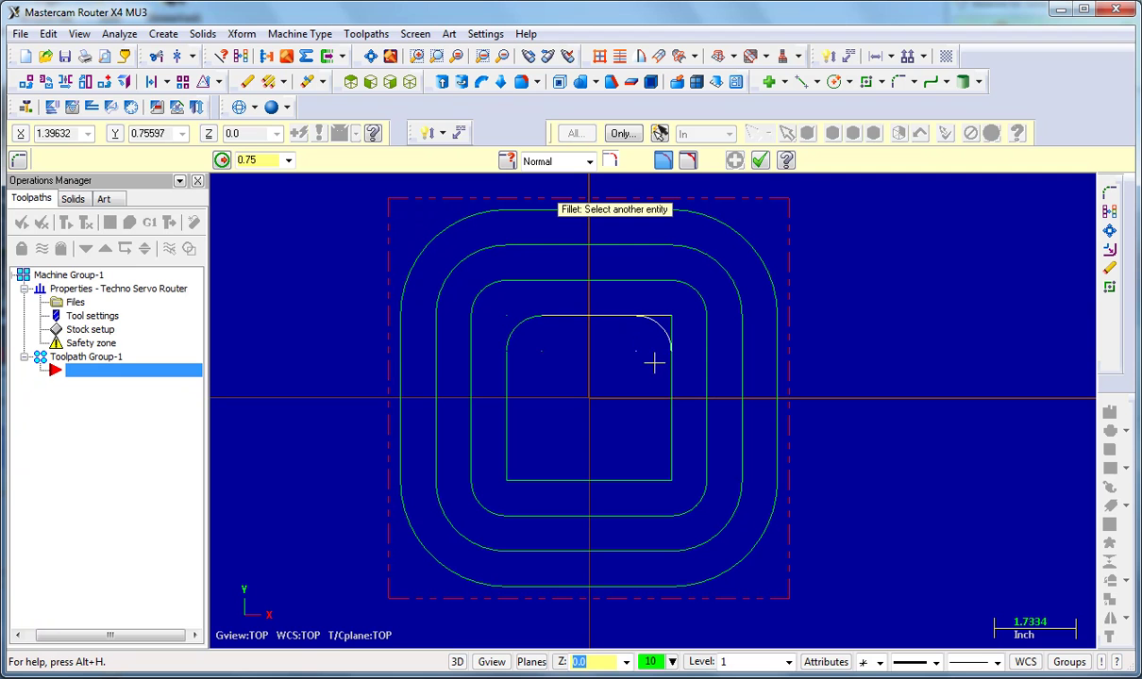
click(662, 406)
click(667, 393)
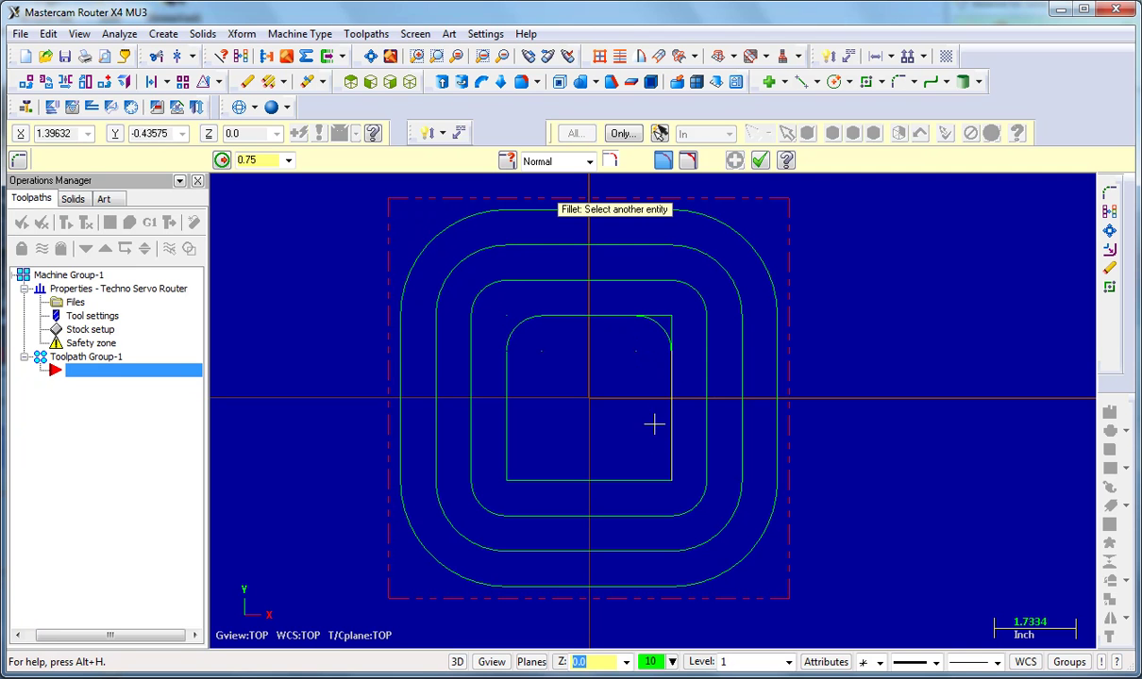
click(663, 439)
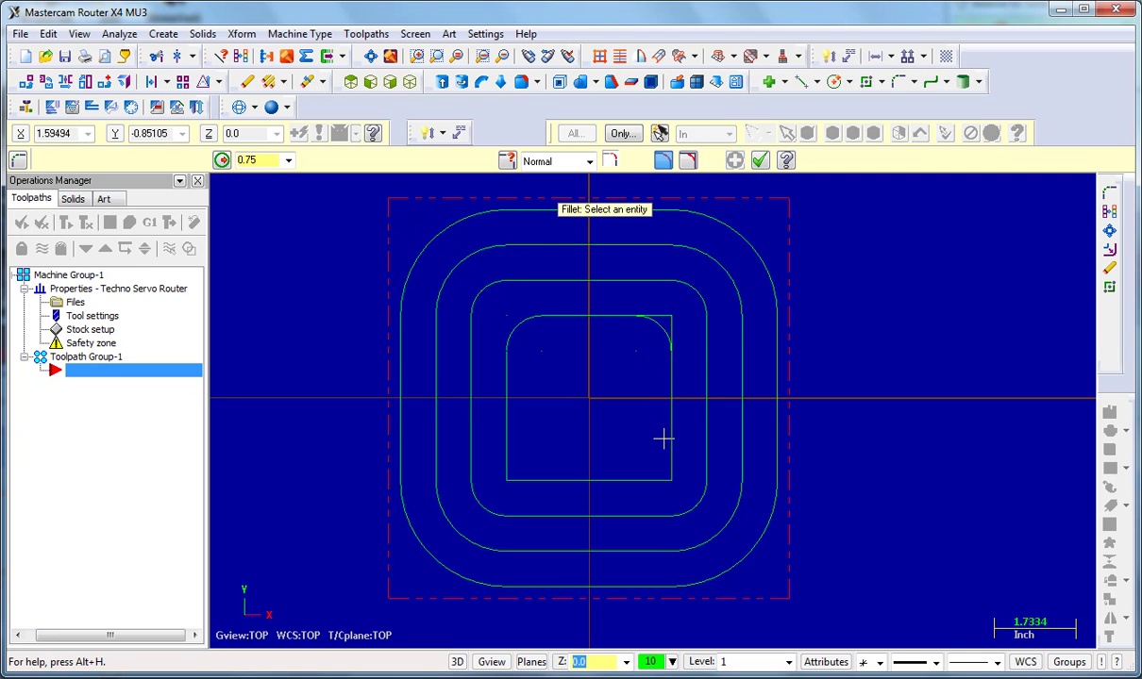
click(632, 475)
key(Escape)
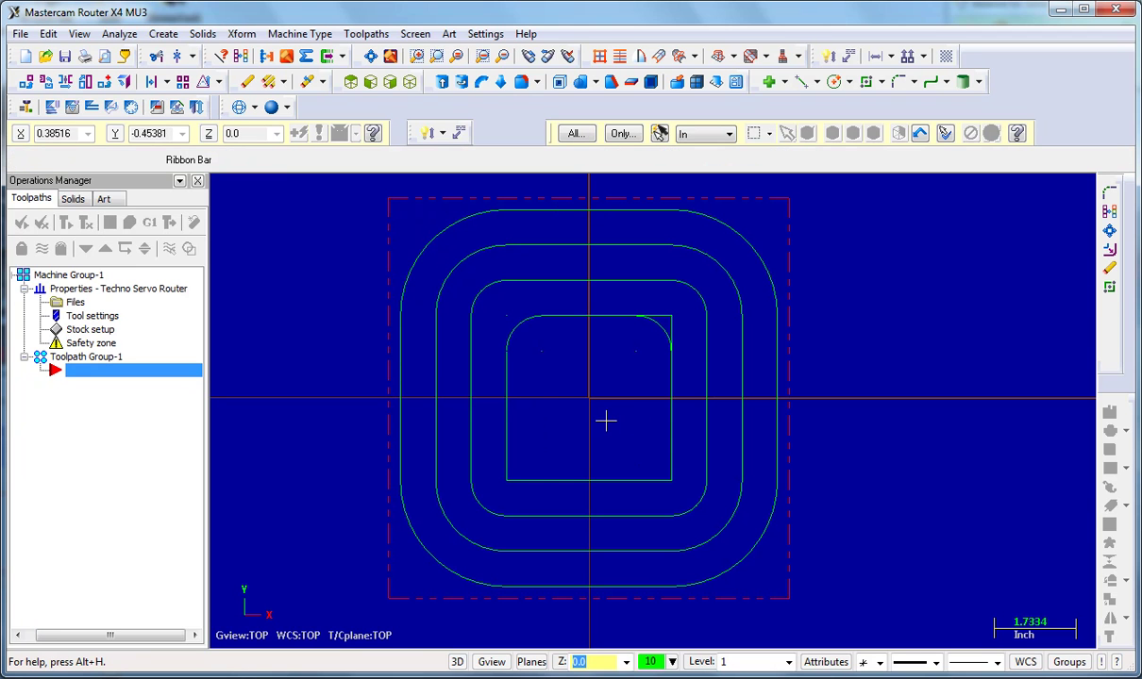
click(47, 33)
click(75, 57)
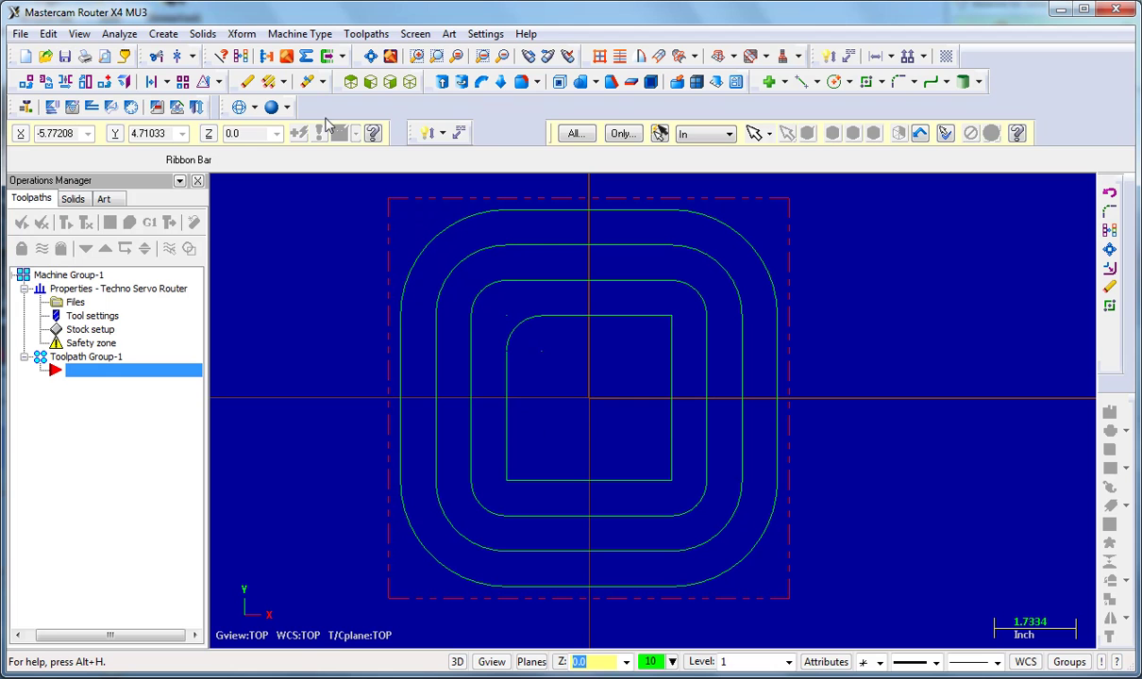
- Fillet the innermost square's upper-right, lower-right and lower-left corners with a 0.75 radius
click(899, 82)
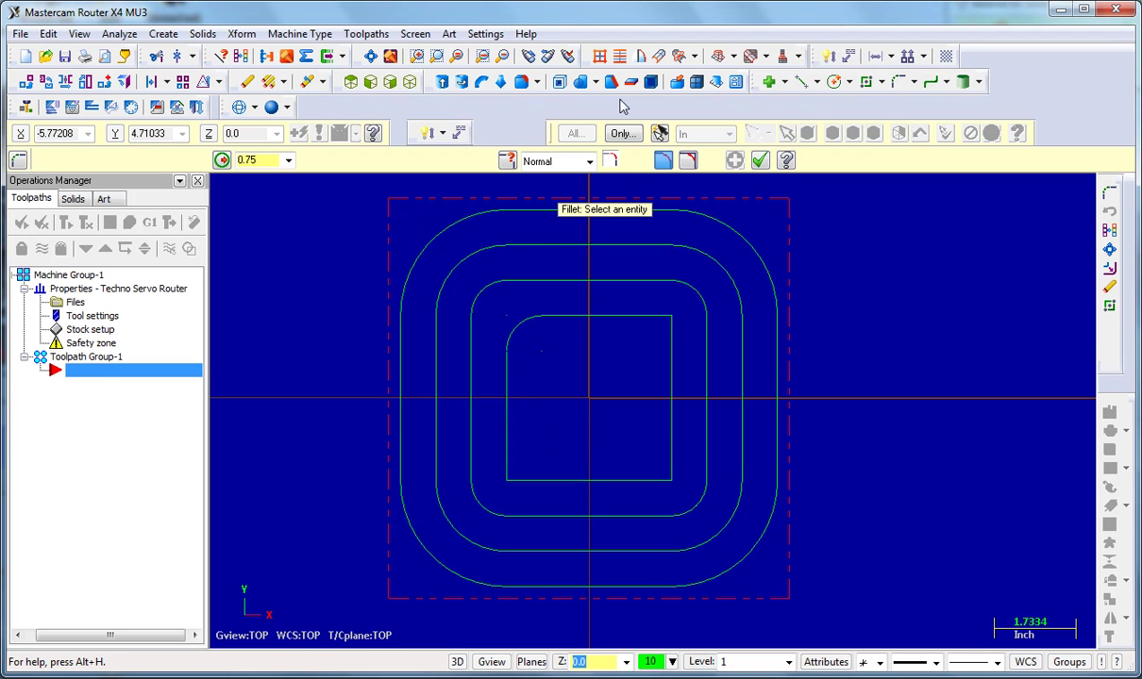
click(631, 318)
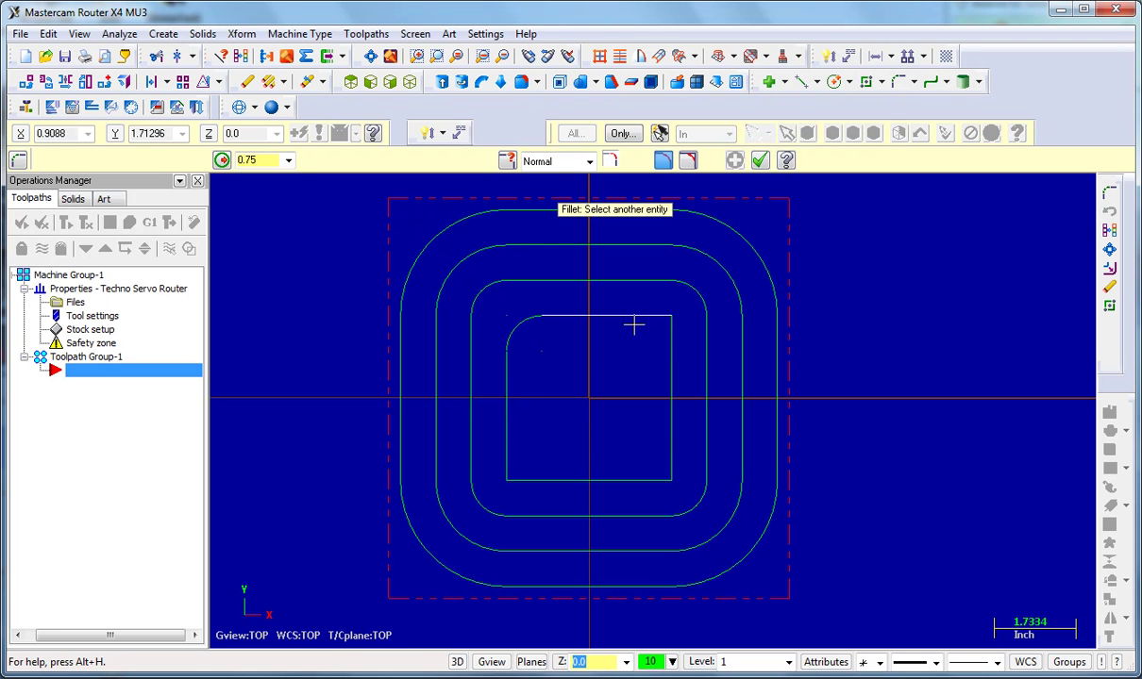
click(669, 368)
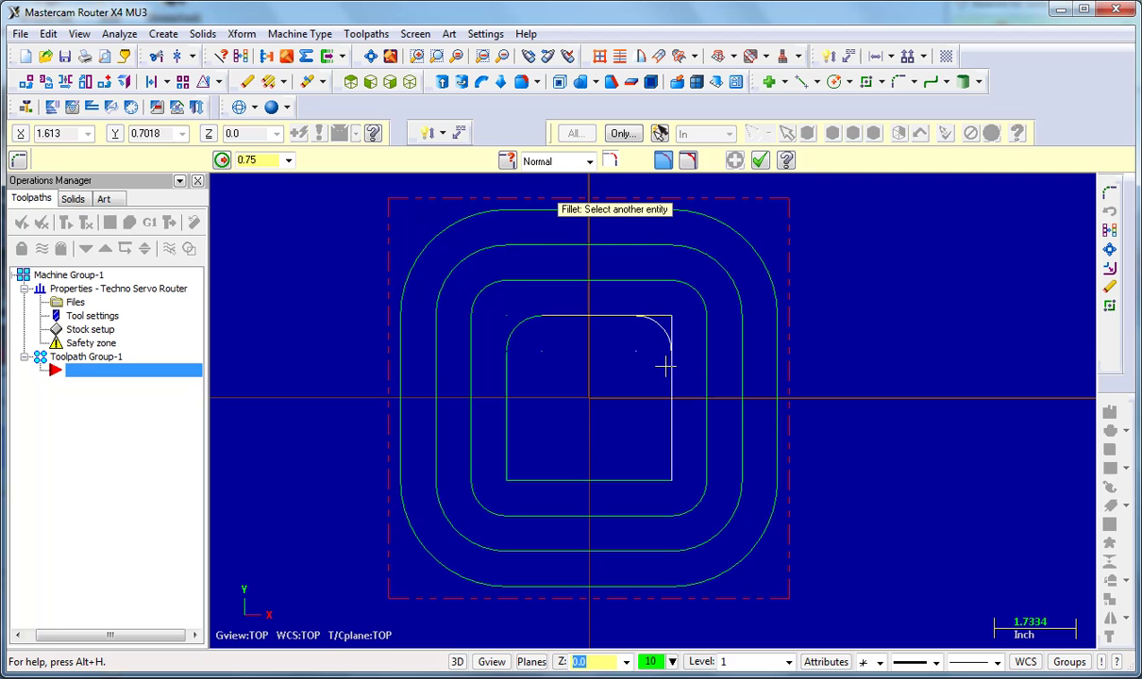
click(667, 448)
click(620, 476)
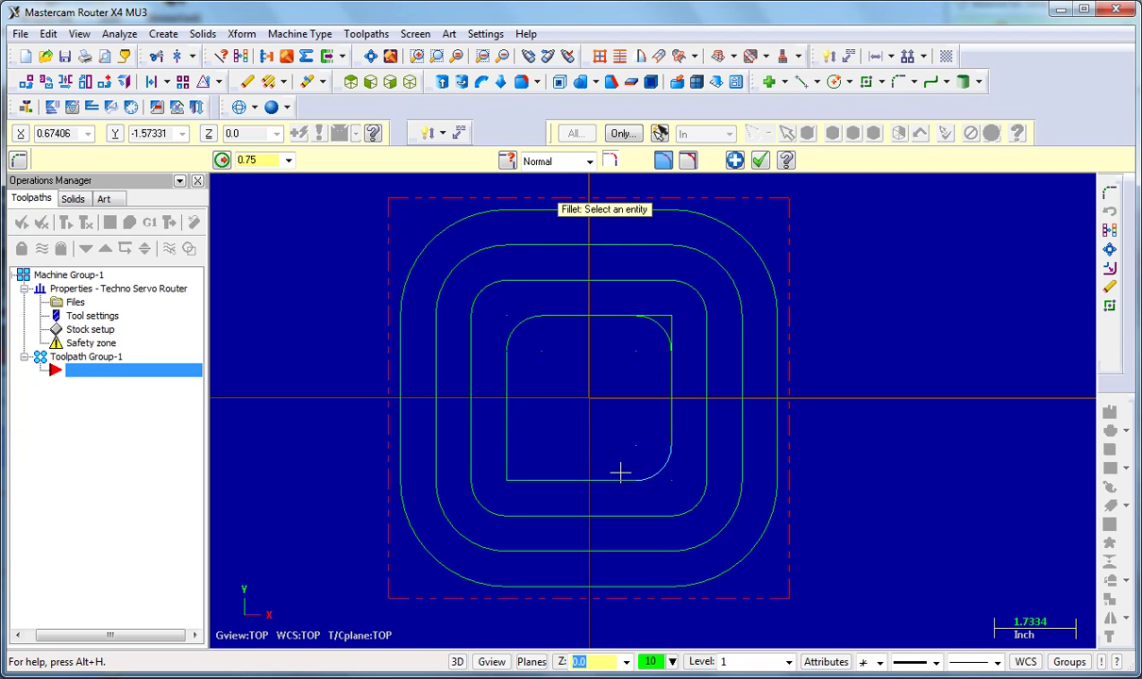
click(509, 439)
click(555, 475)
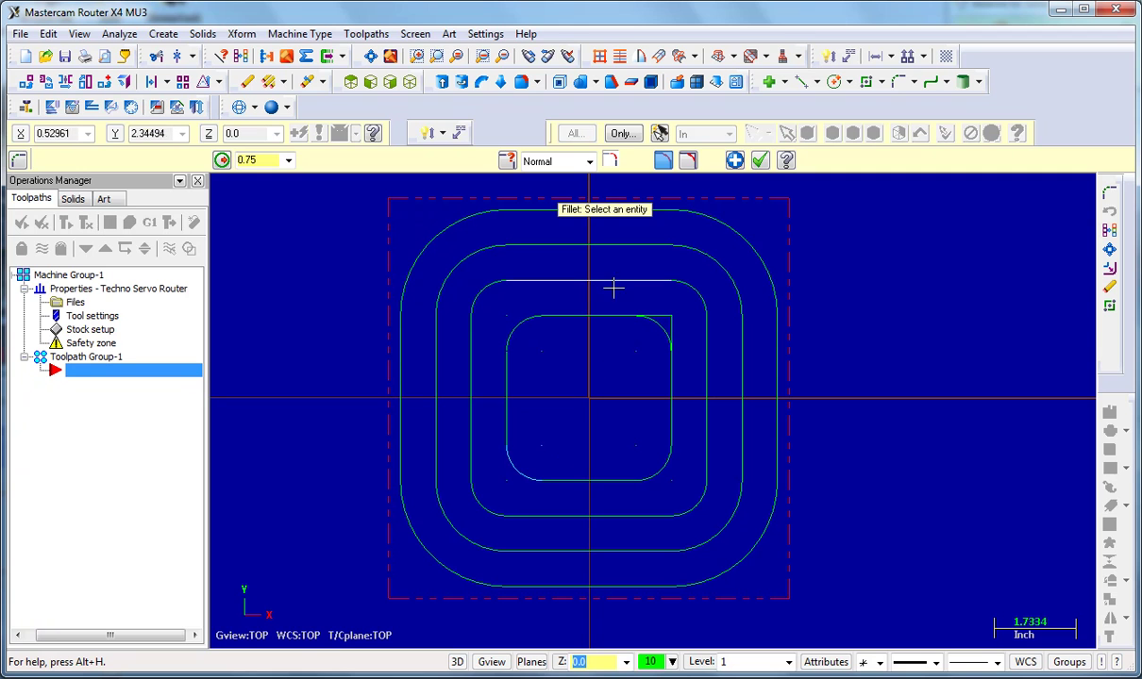
click(761, 163)
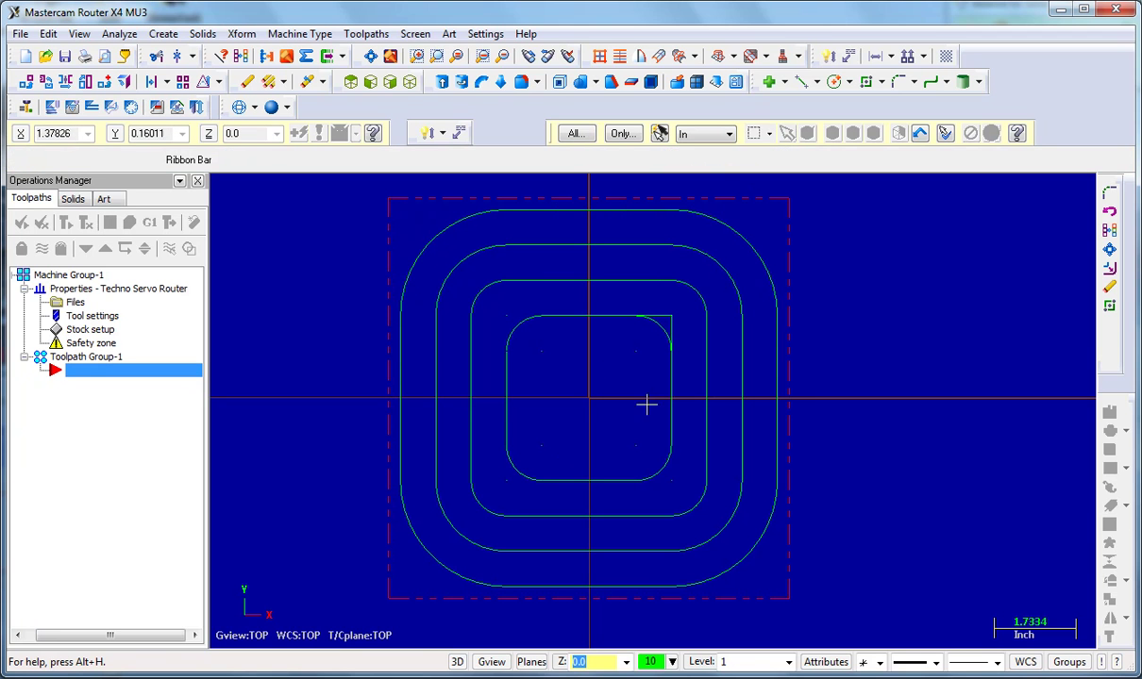
- Delete the overhanging top and side line segments at the innermost square's upper-right fillet and close the resulting gaps in the contour
click(679, 323)
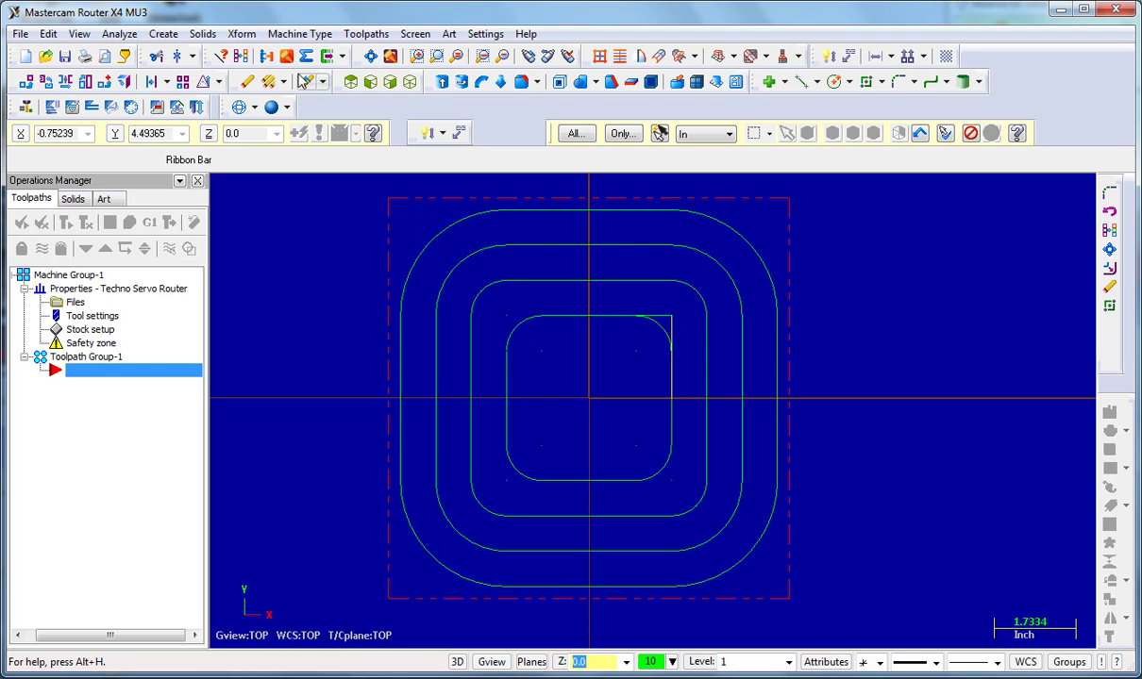
click(248, 83)
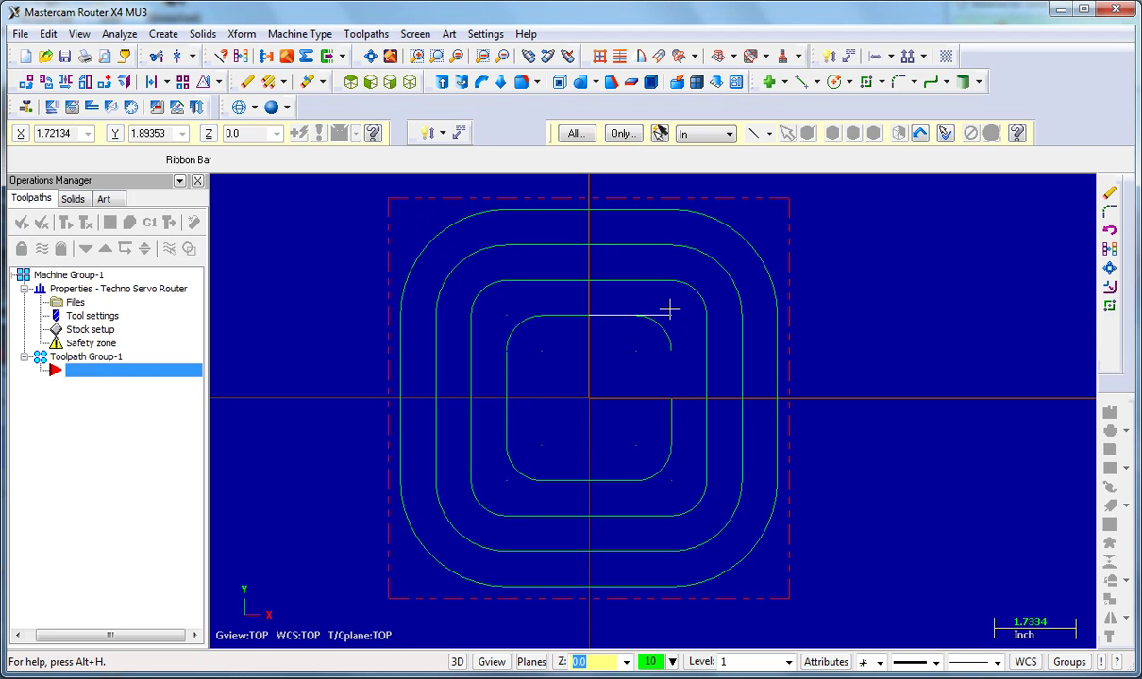
click(247, 83)
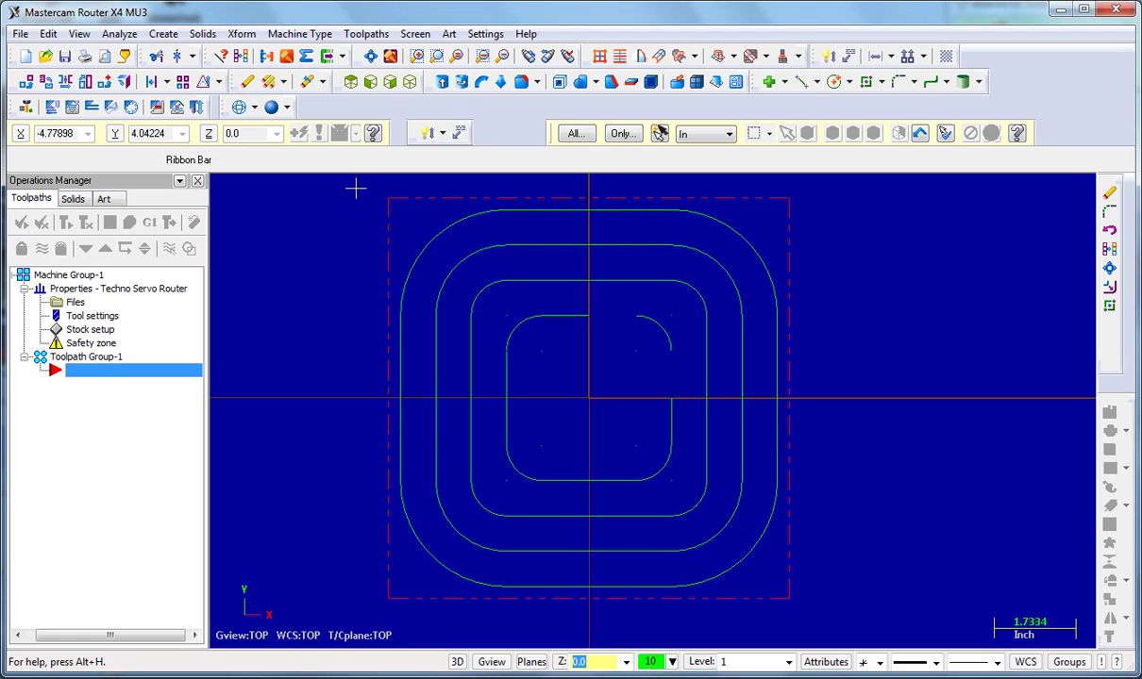
click(241, 56)
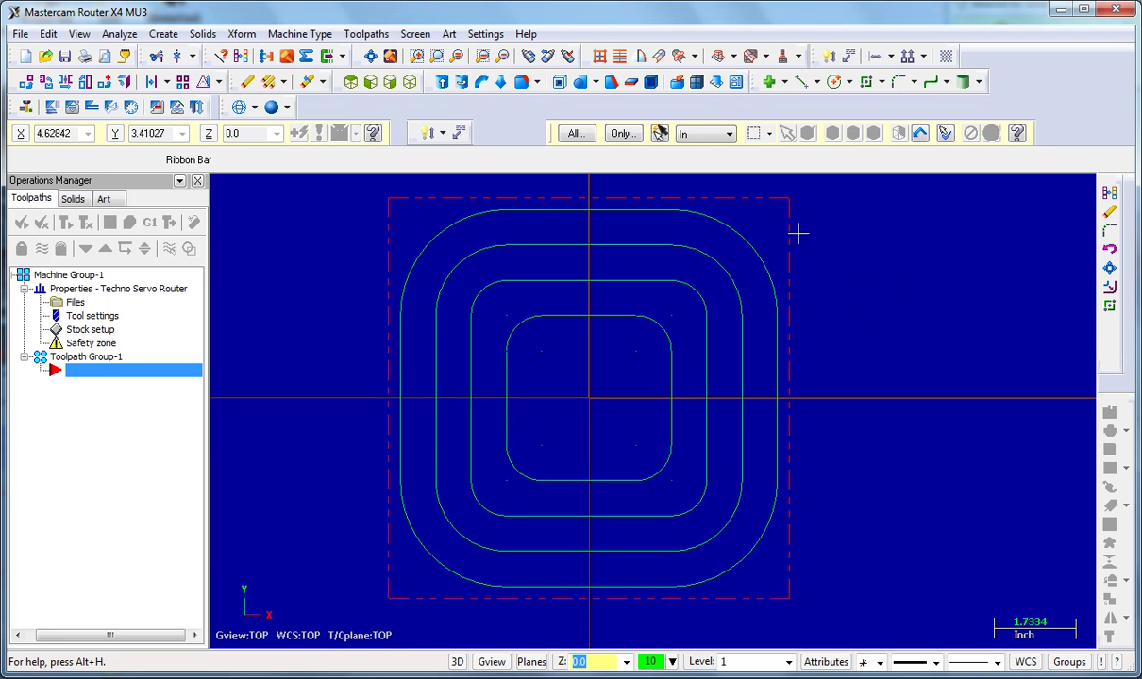
- Start a contour toolpath with the NC name T and chain the innermost rounded square, reversing its direction to counterclockwise
click(366, 34)
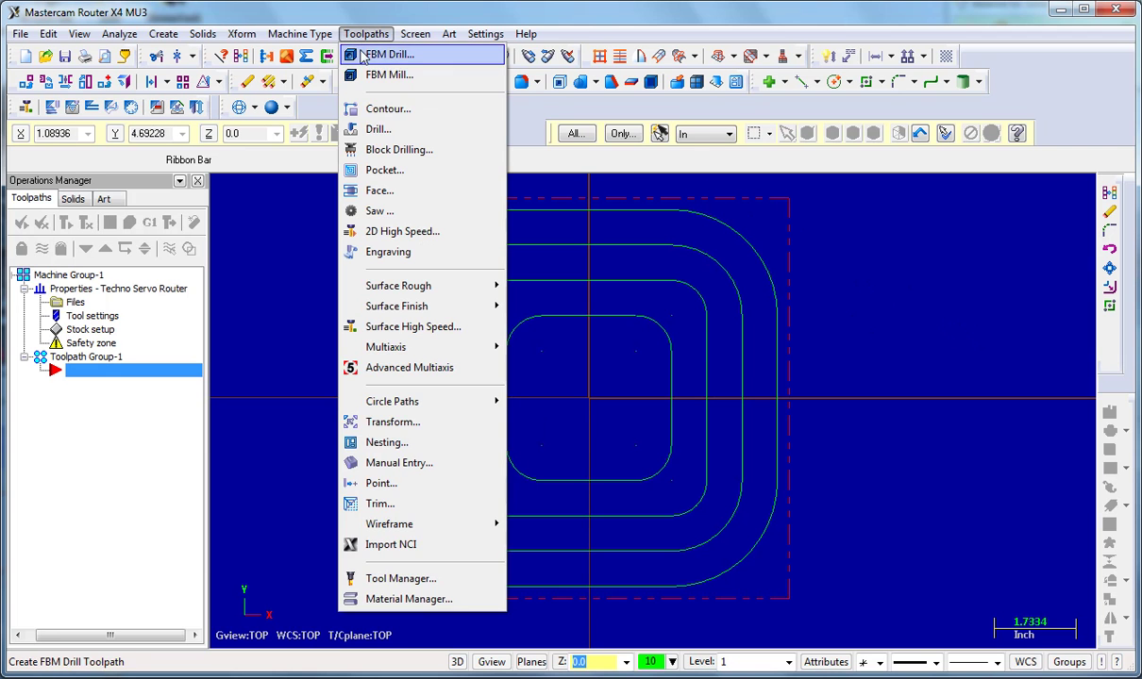
click(387, 109)
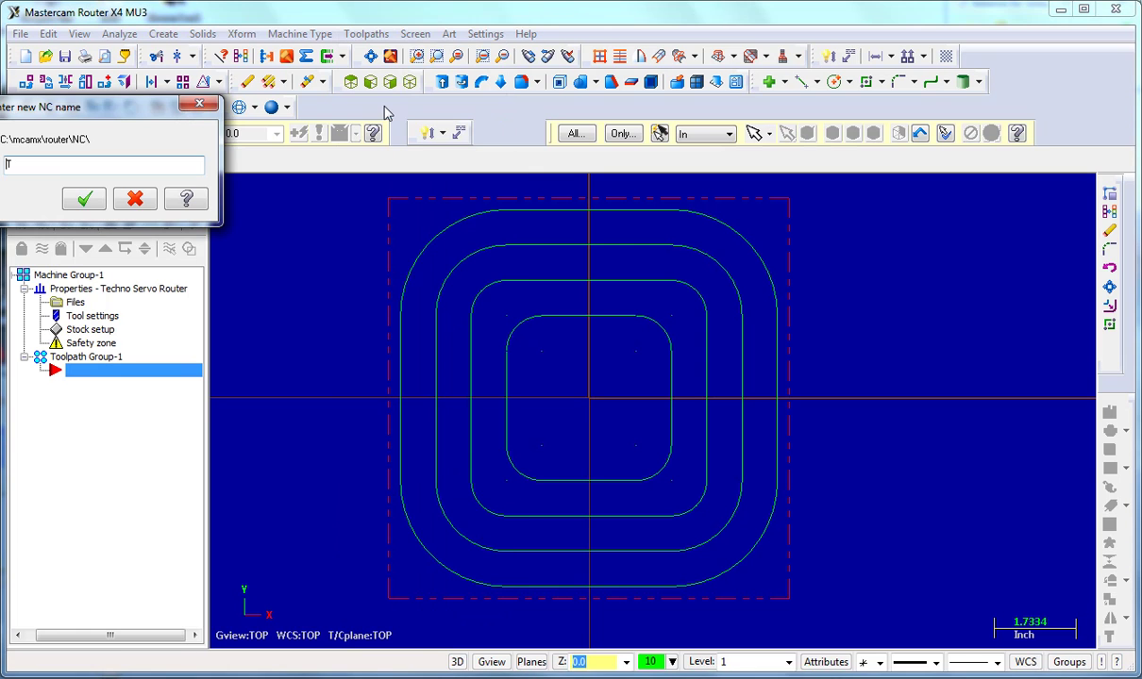
click(86, 203)
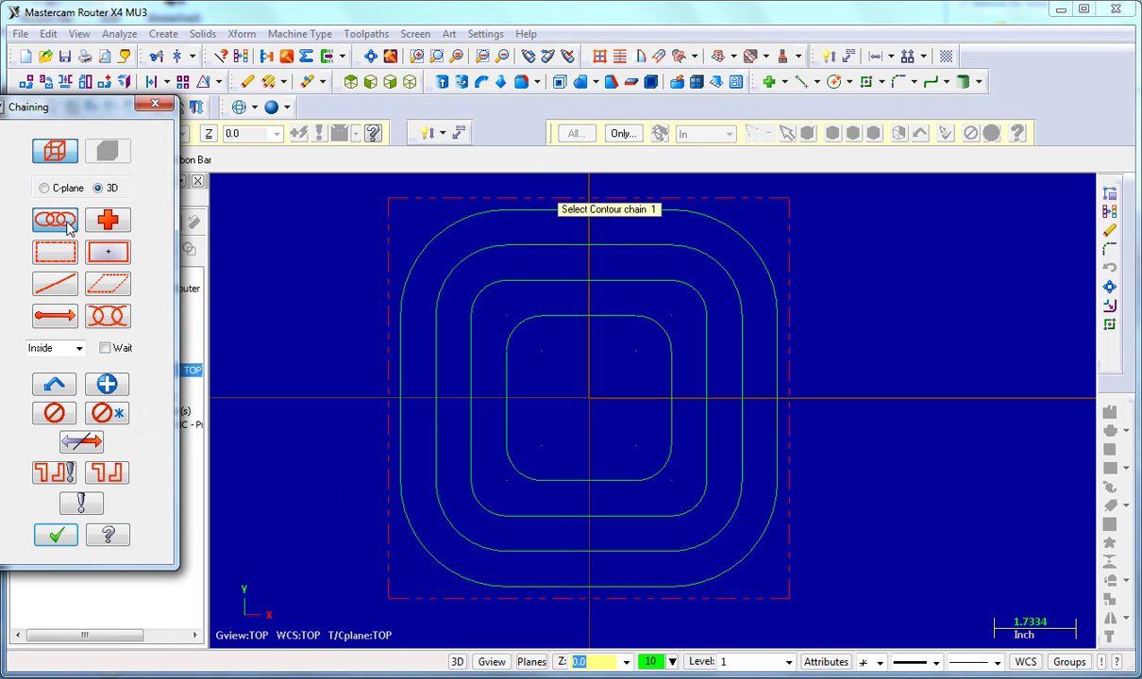
click(677, 362)
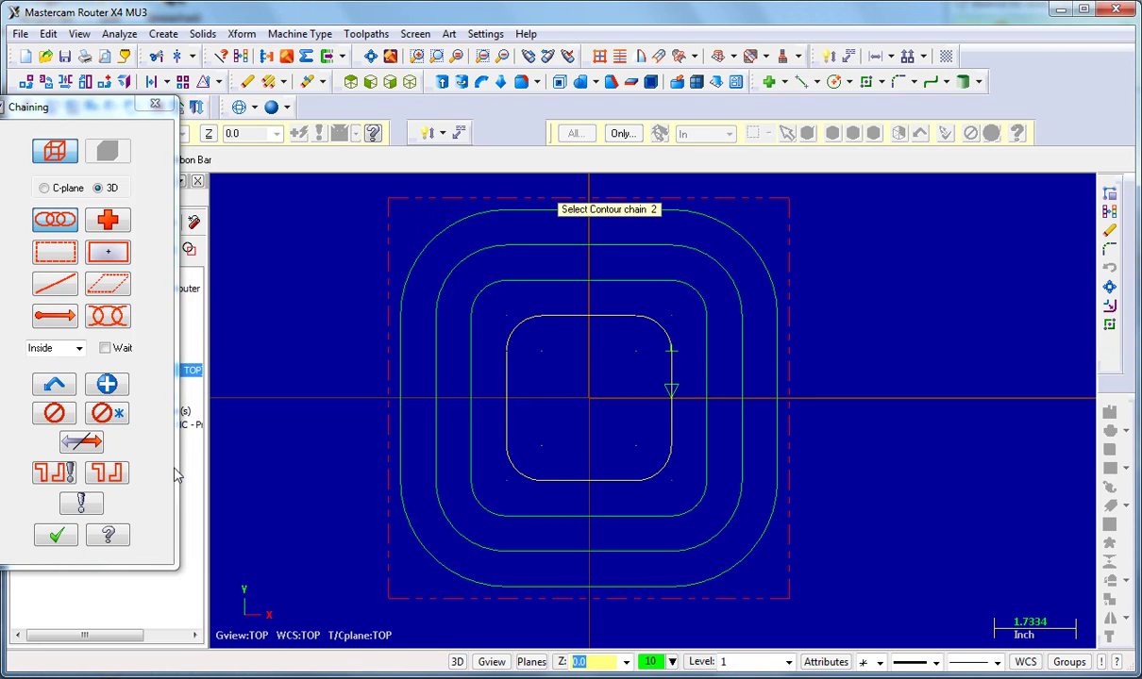
click(79, 446)
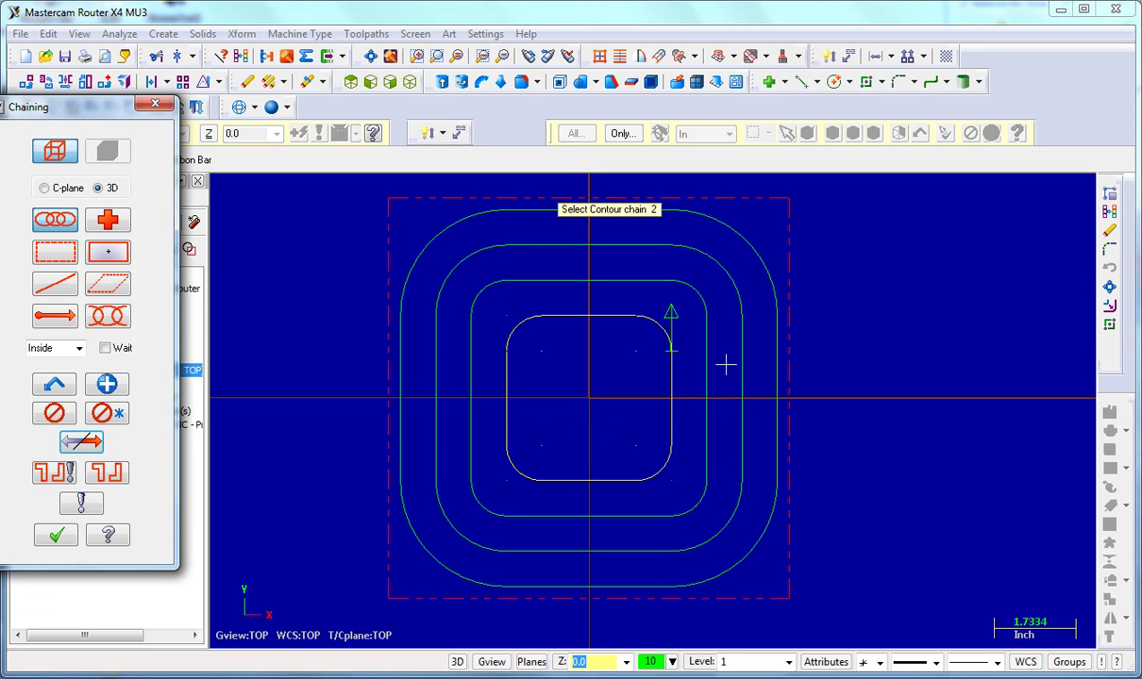
- Chain the three remaining contours counterclockwise, working from the inside outward, and accept the chain selection
click(715, 327)
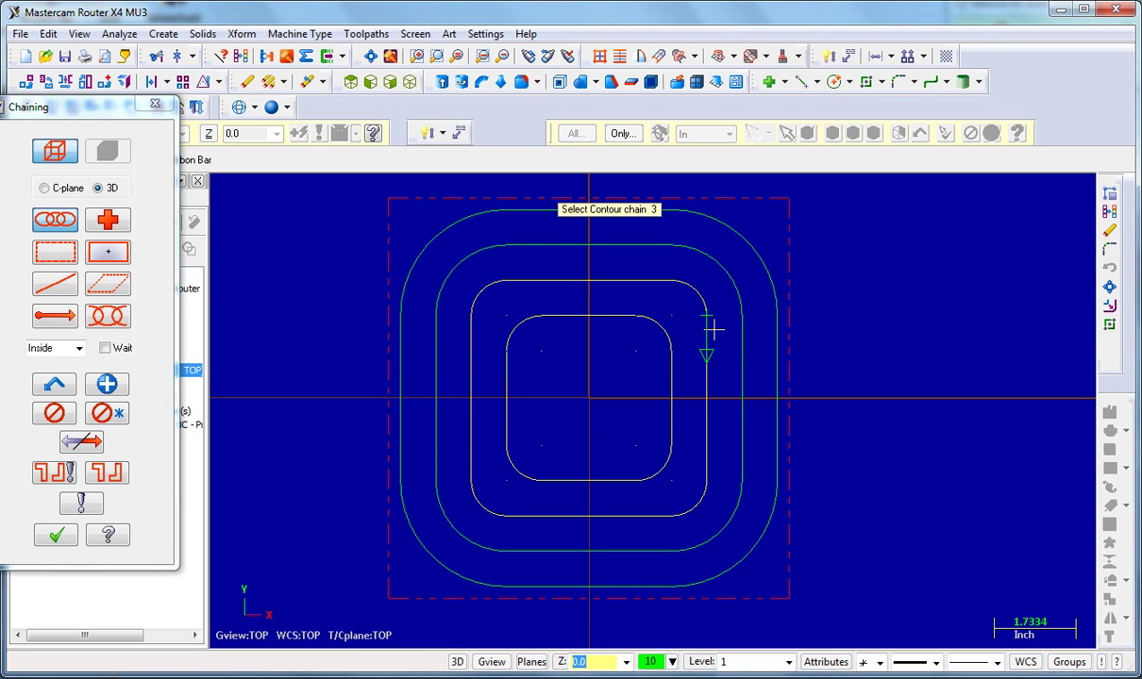
click(68, 442)
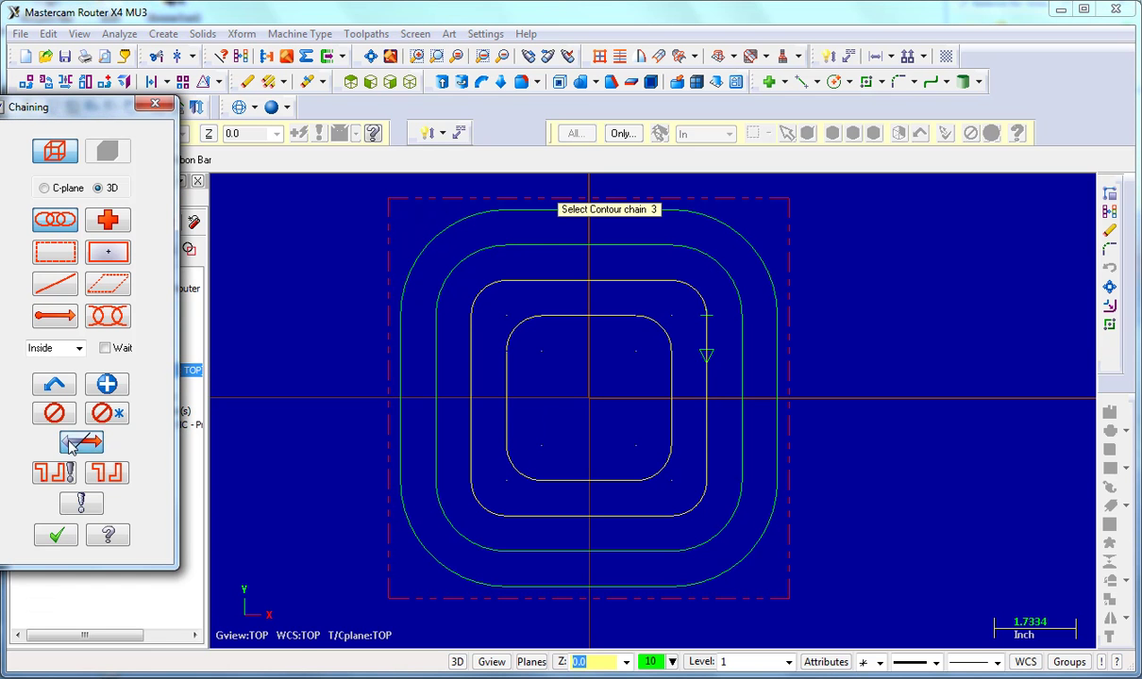
click(742, 323)
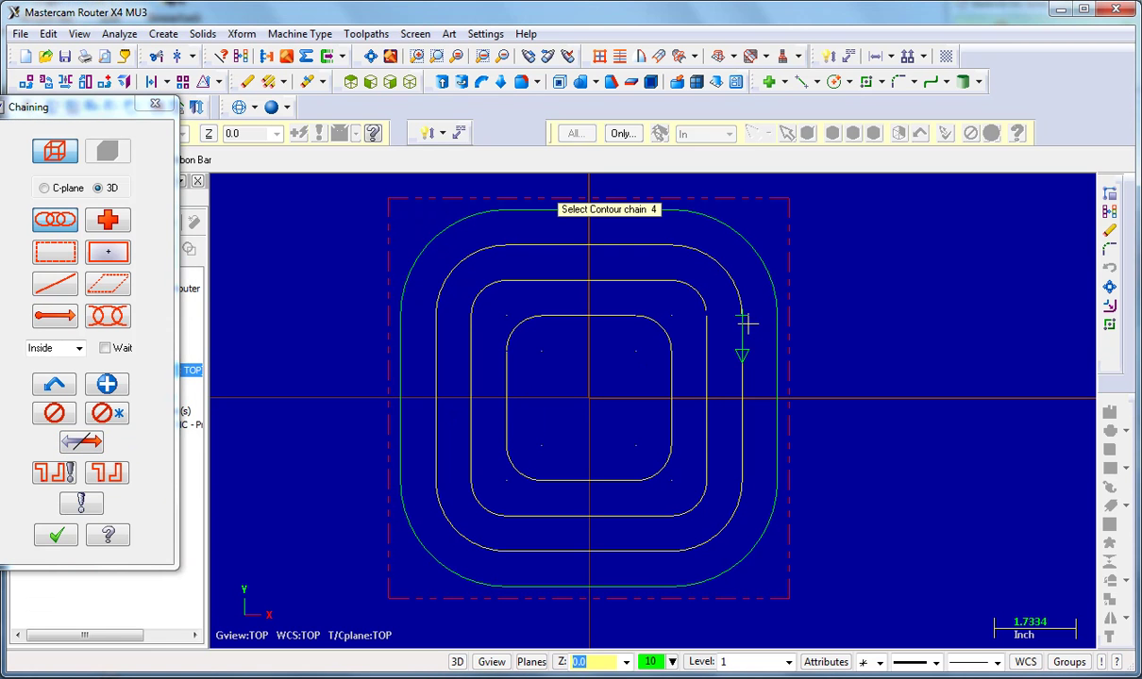
click(81, 441)
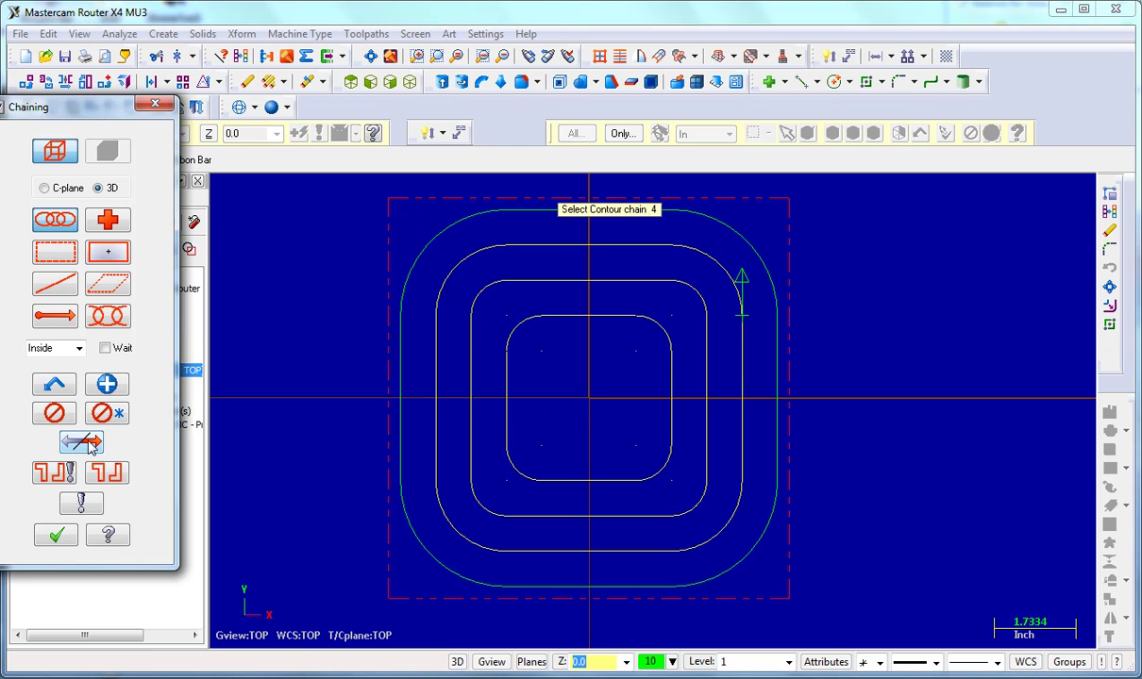
click(784, 466)
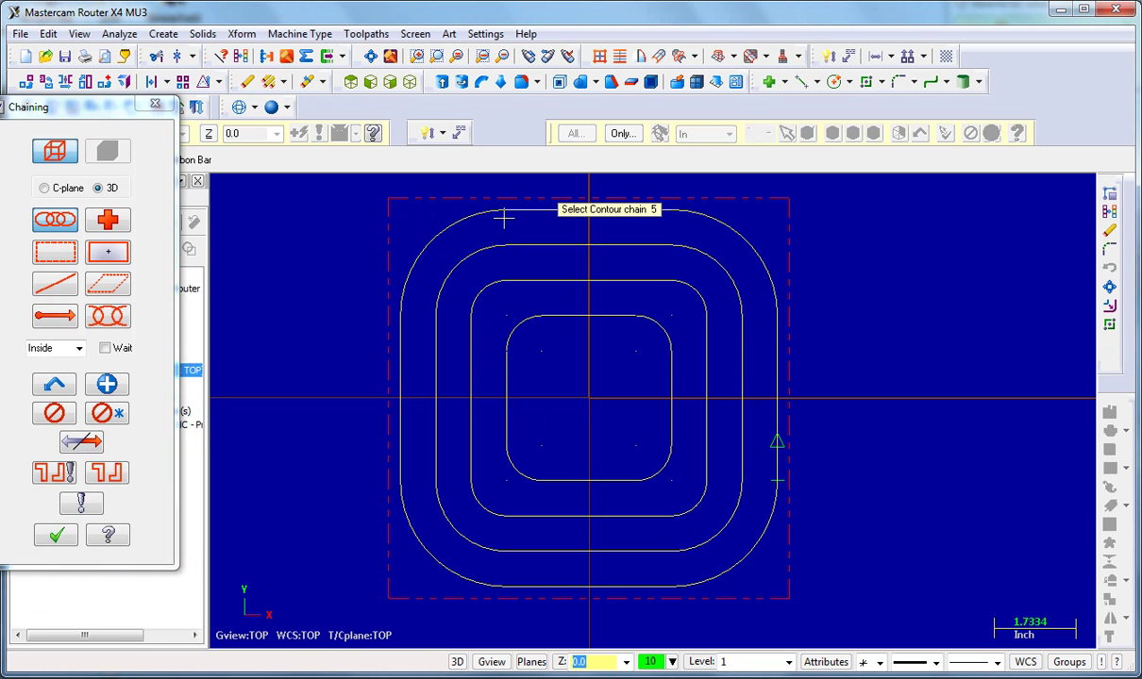
click(54, 536)
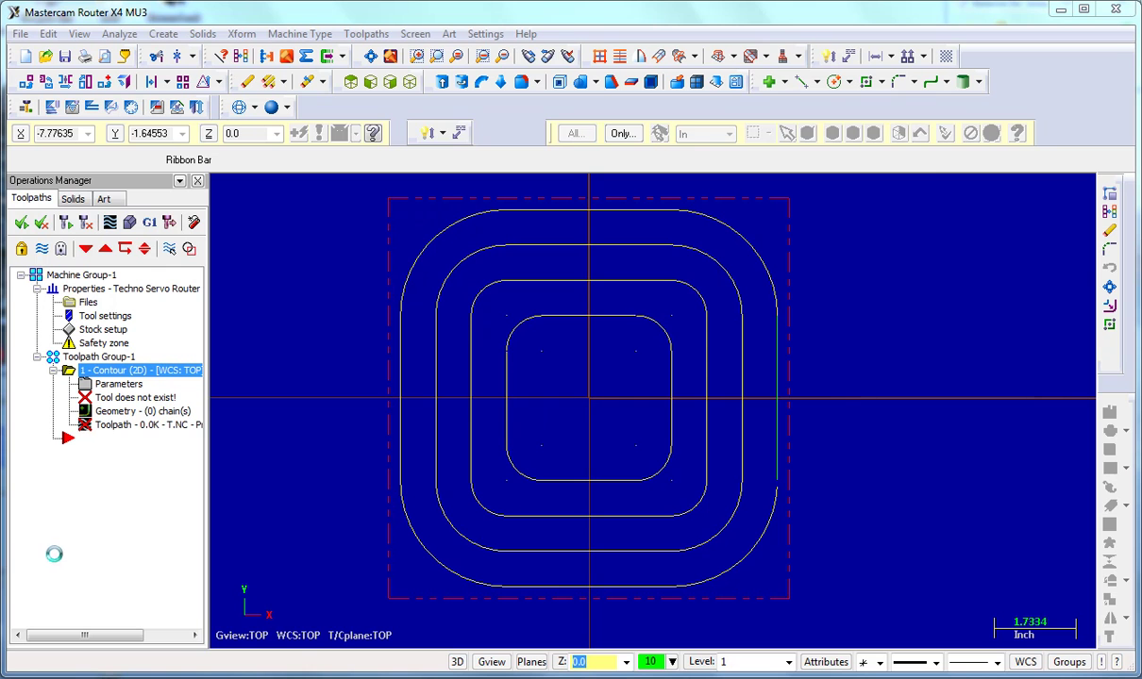